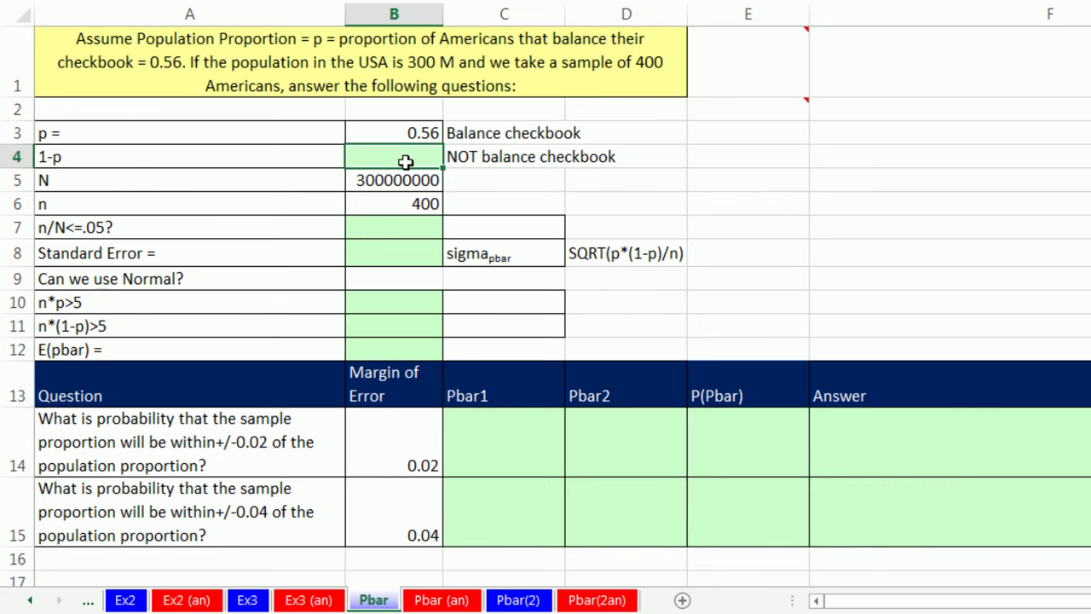
Calculate 1-p in cell B4 with the formula =1-B3
type("=")
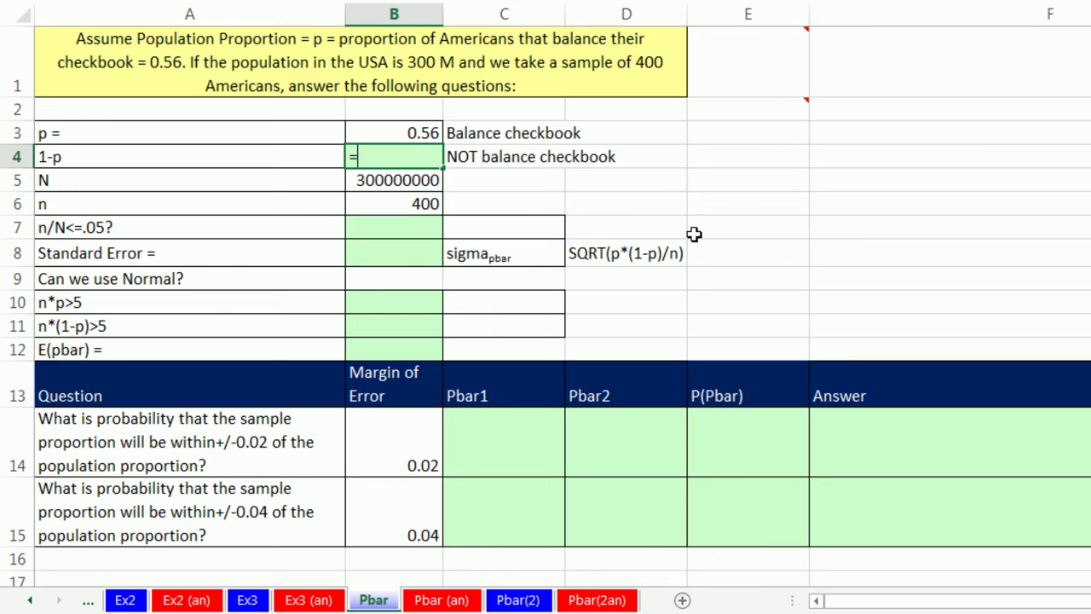
type("1-")
key("Up")
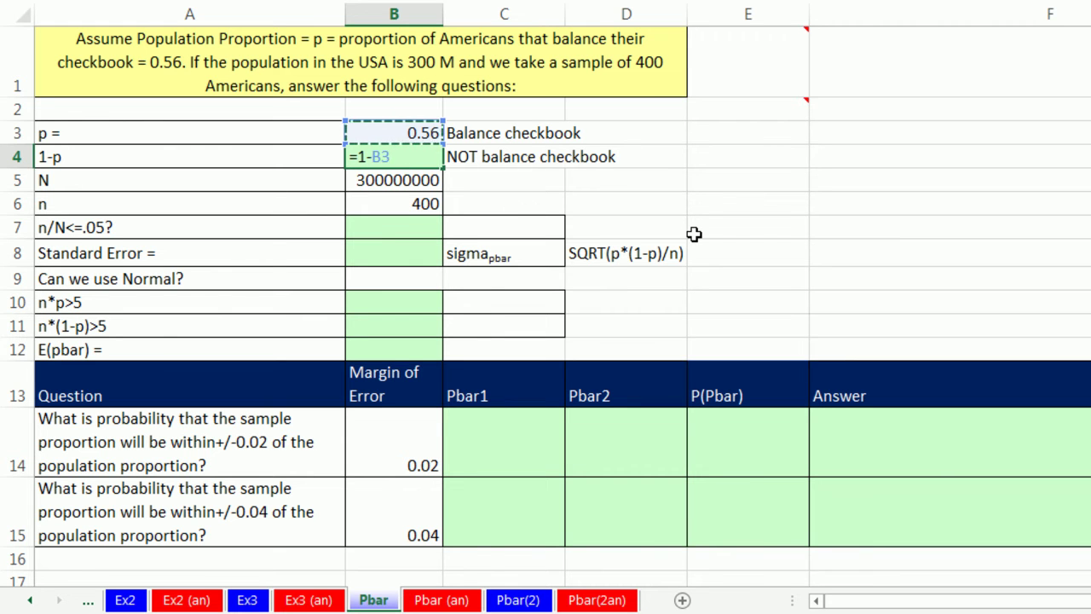
key("Return")
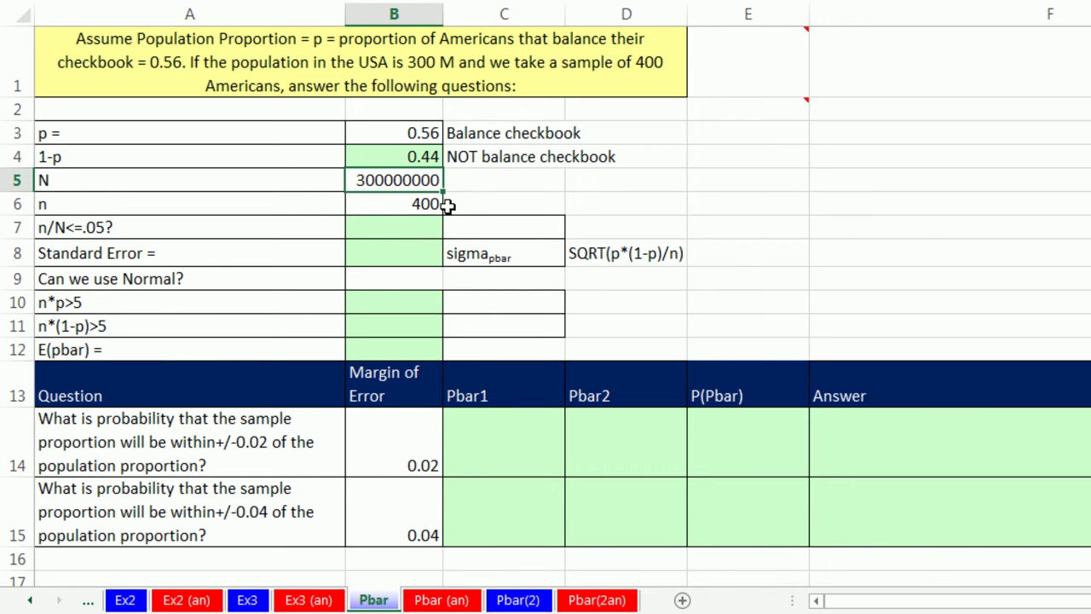
Calculate the sample-to-population ratio n/N in cell B7 with the formula =B6/B5
left_click(414, 226)
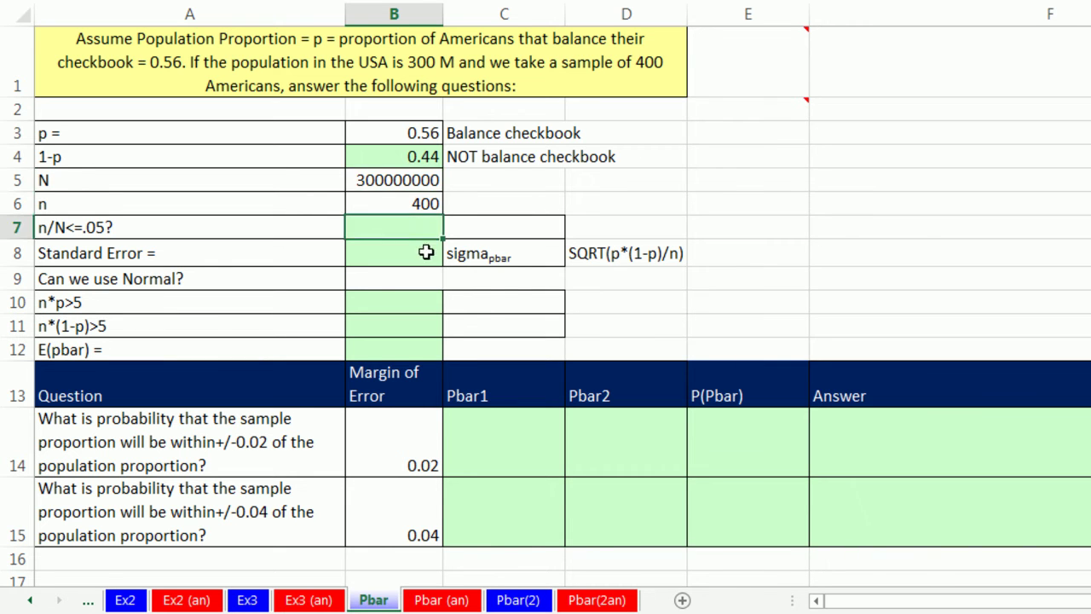
key("F2")
type("=")
key("Up")
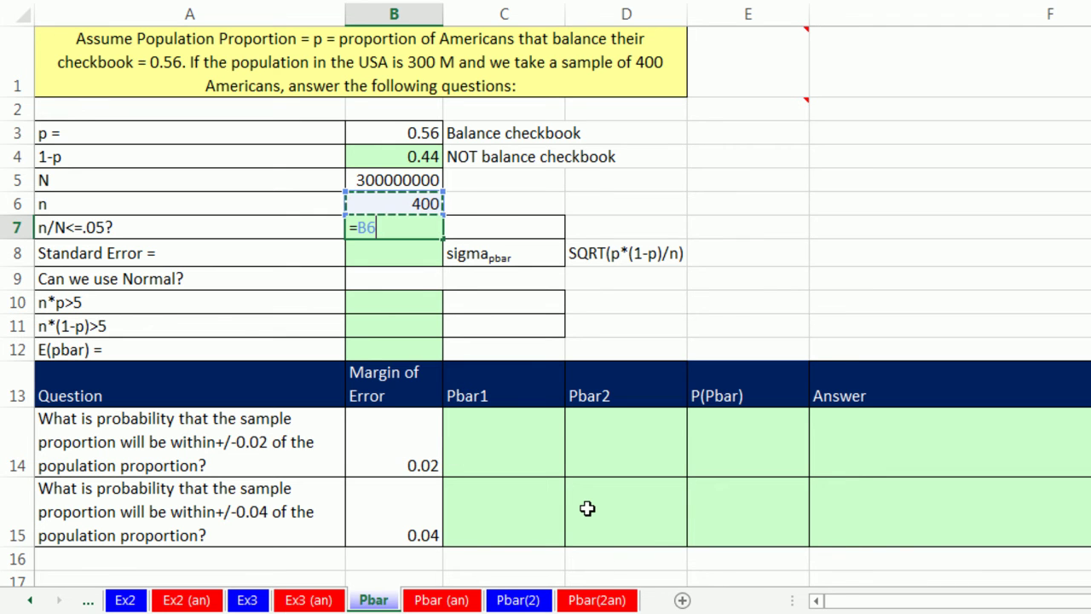
type("/")
key("Up")
key("Up")
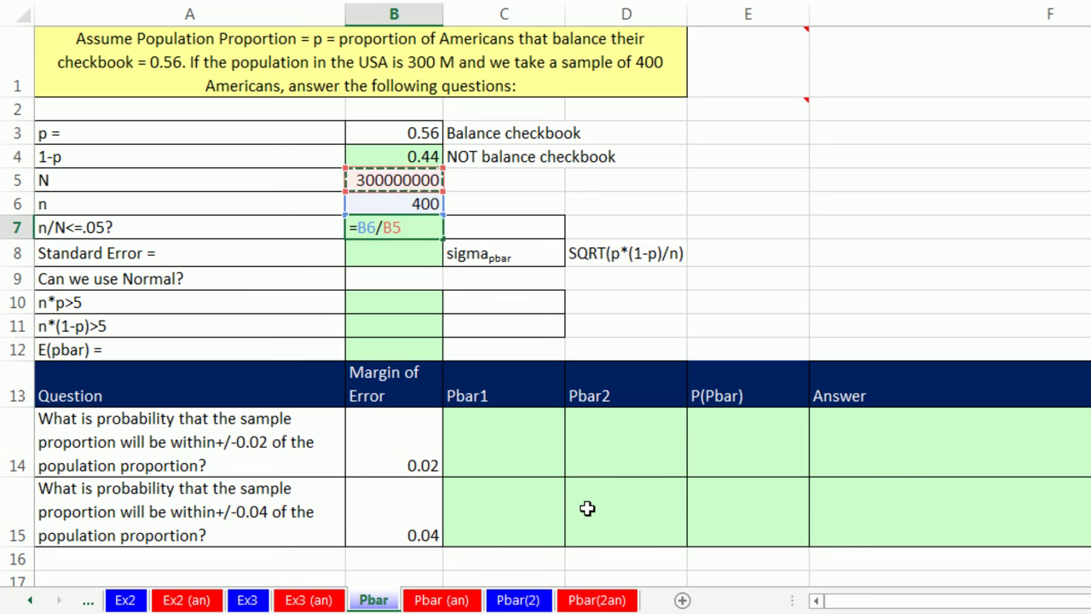
key("Return")
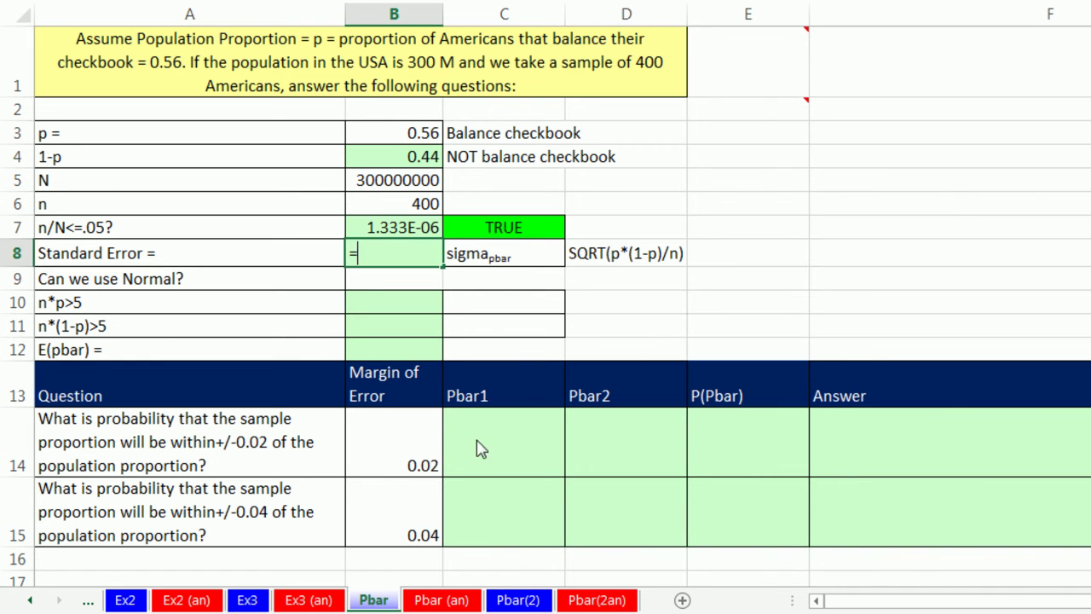
Calculate the standard error of the sample proportion in cell B8 with the formula =SQRT(B3*B4/B6)
type("sqr")
key("Tab")
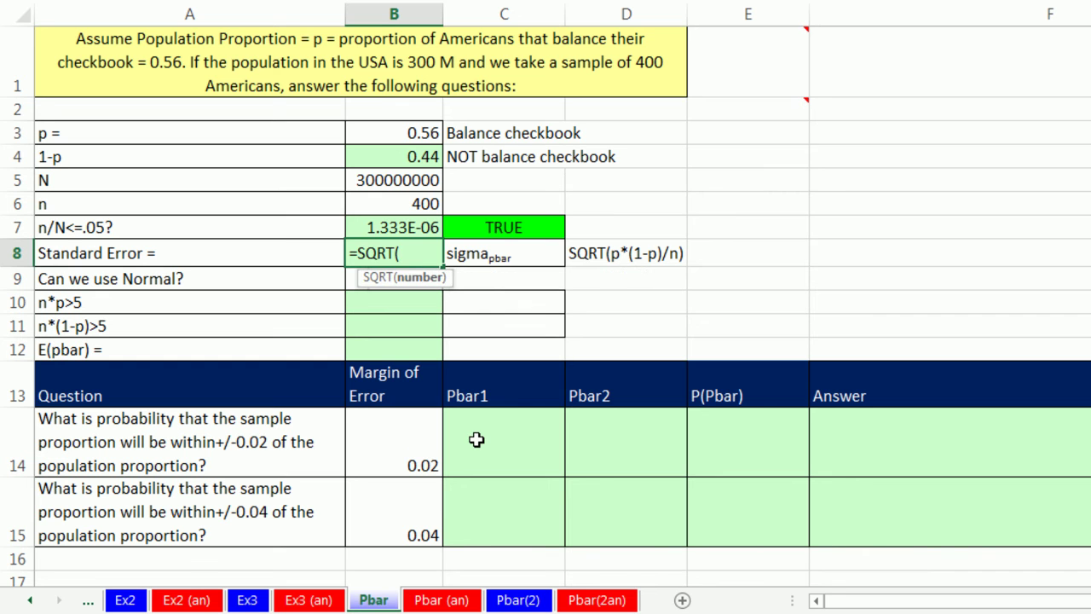
key("Up")
key("Up")
key("Up")
key("Up")
key("Up")
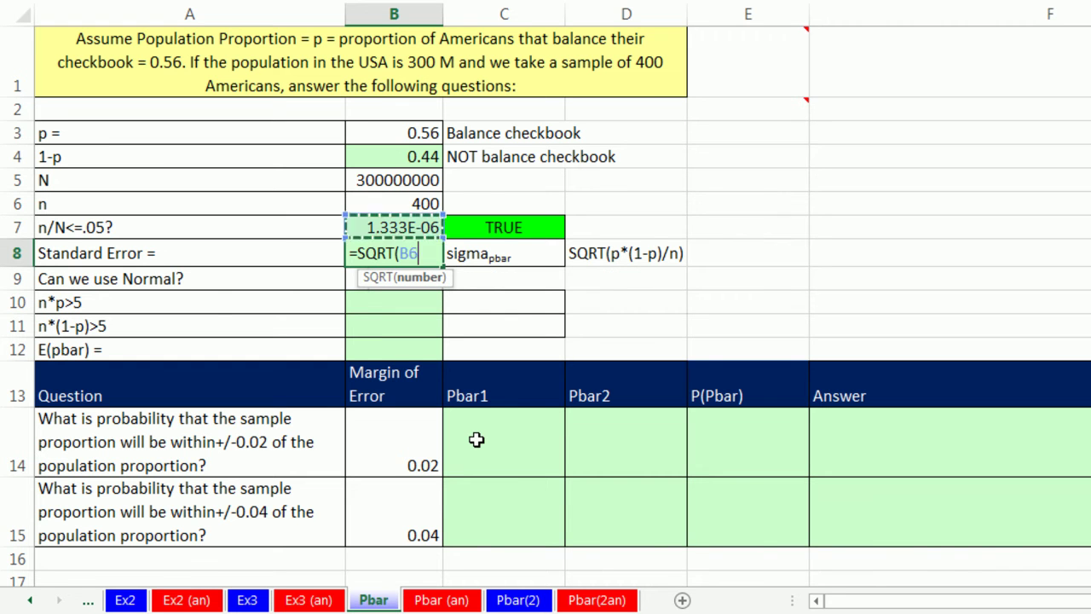
type("*")
key("Up")
key("Up")
key("Up")
key("Up")
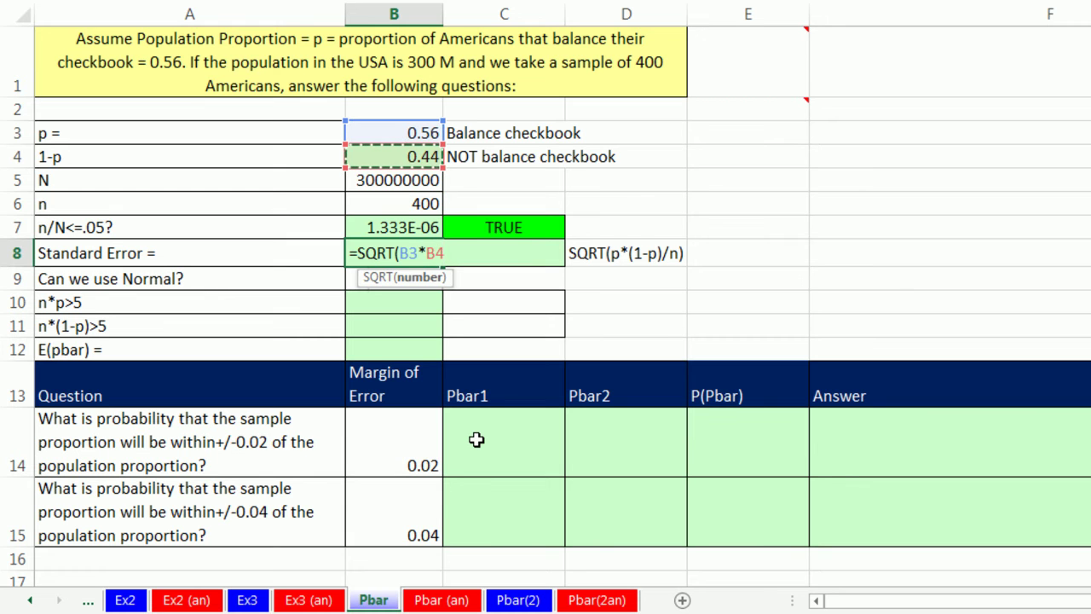
type("/")
key("Up")
key("Up")
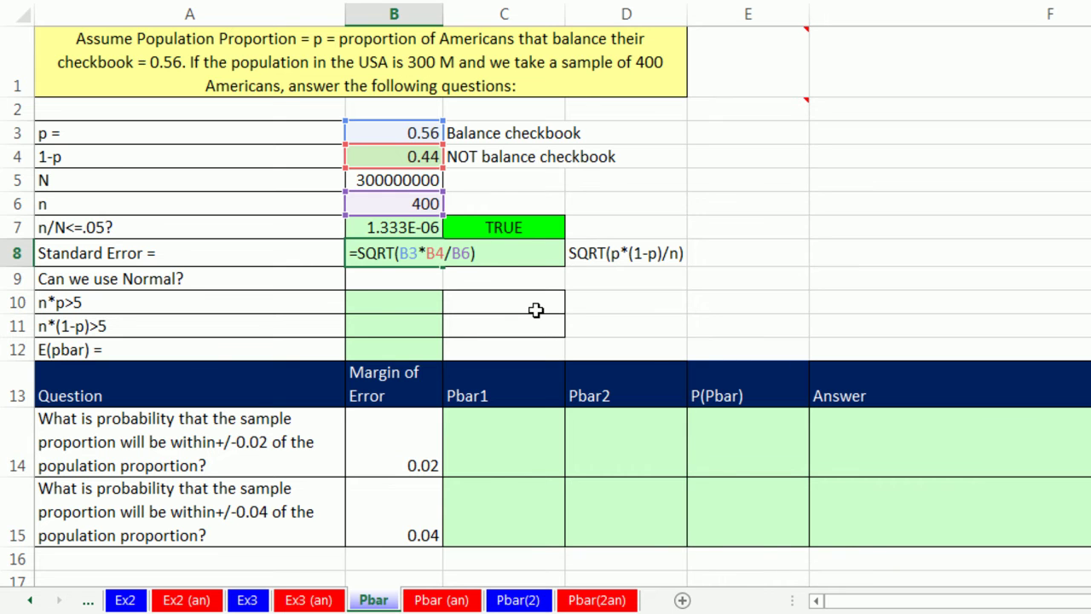
key("Return")
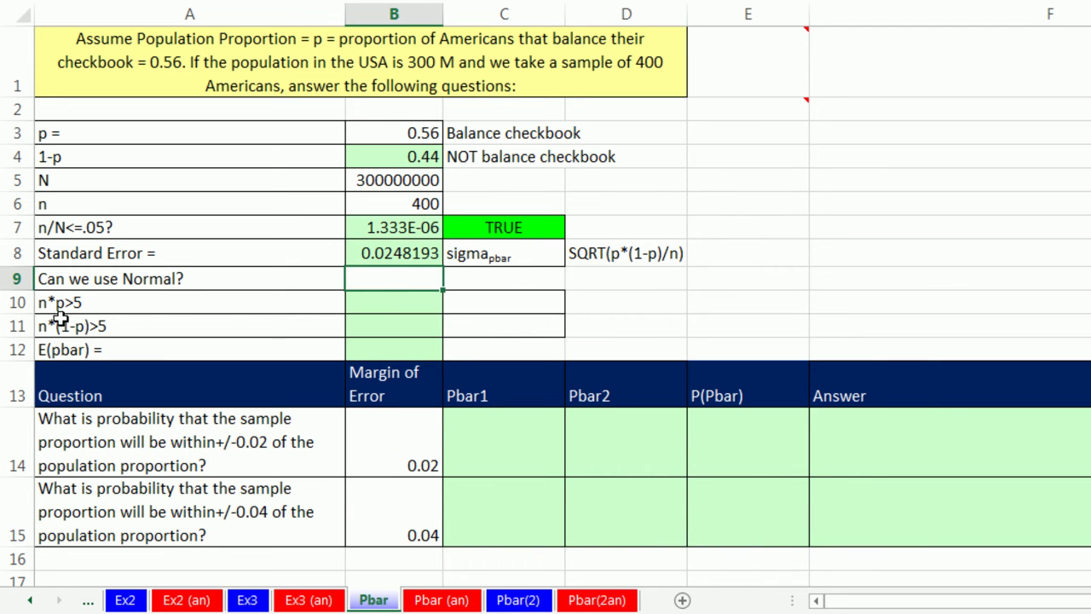
Calculate n*p for the normality check in cell B10 with the formula =B6*B3
left_click(390, 298)
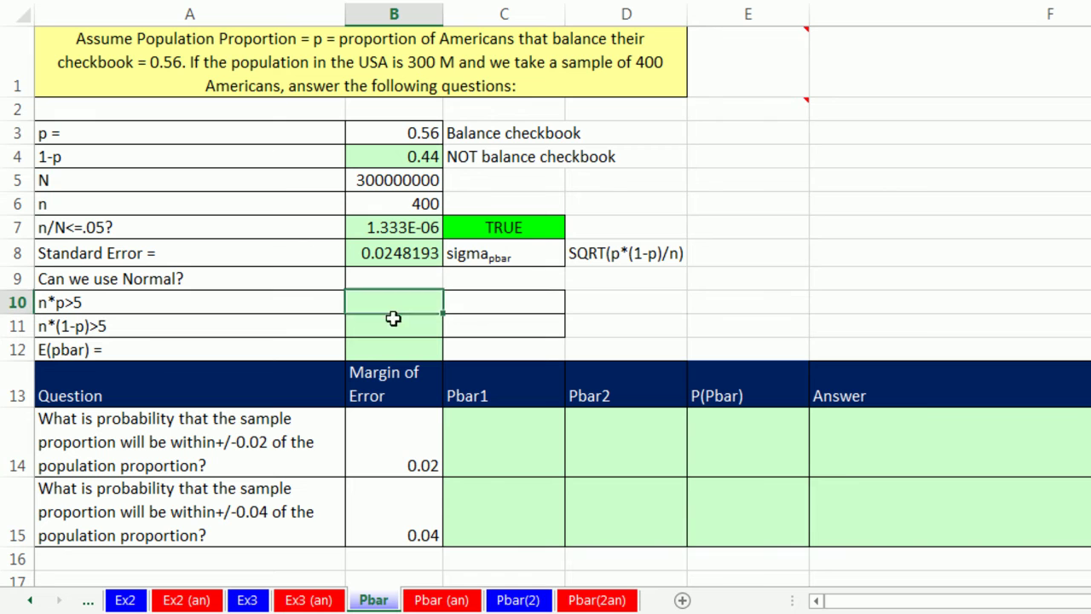
type("=")
key("Up")
key("Up")
key("Up")
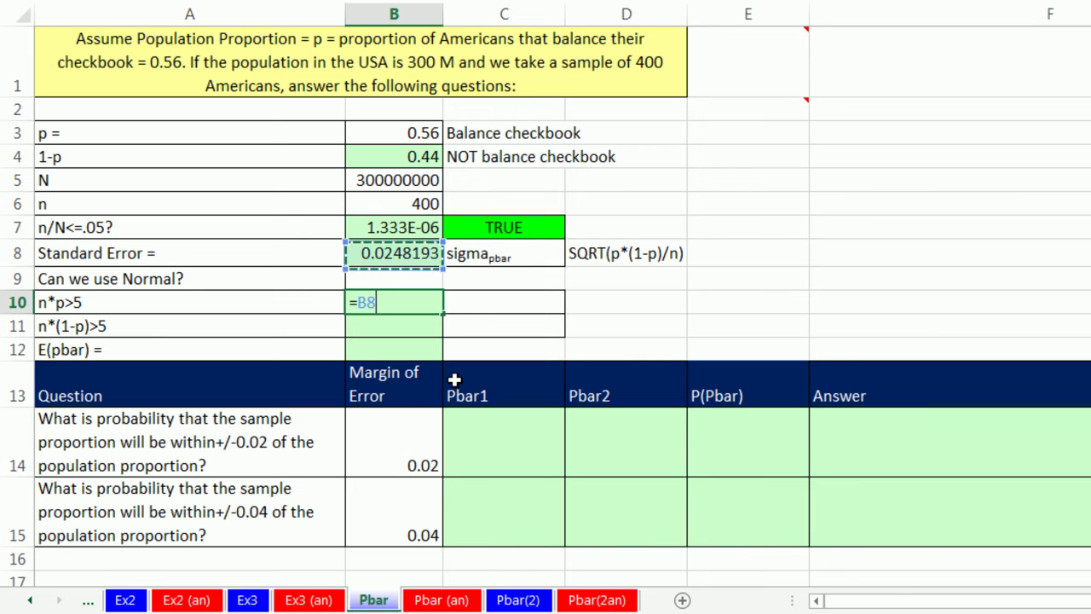
key("Up")
type("*")
key("Up")
key("Up")
key("Up")
key("Up")
key("Up")
key("Up")
key("Up")
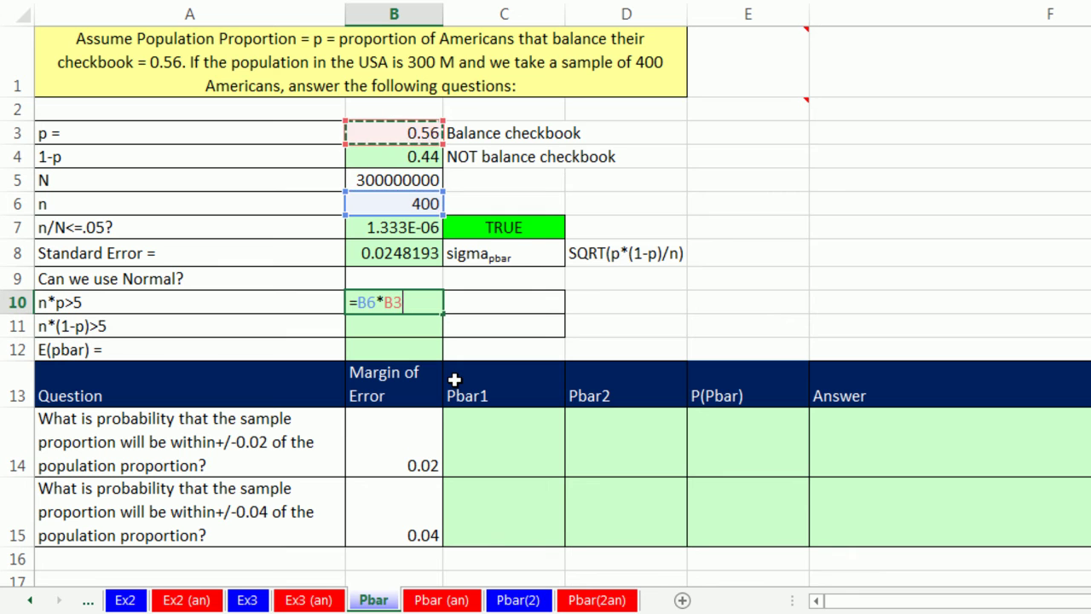
key("Return")
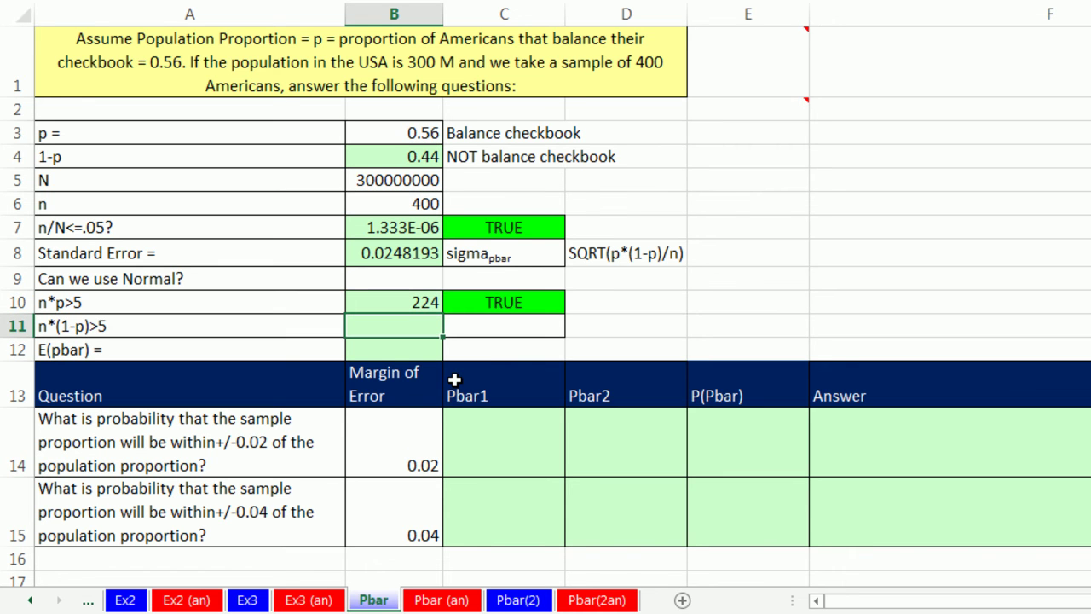
Calculate n*(1-p) for the normality check in cell B11 with the formula =B4*B6
type("=")
key("Up")
key("Up")
key("Up")
key("Up")
key("Up")
key("Up")
key("Up")
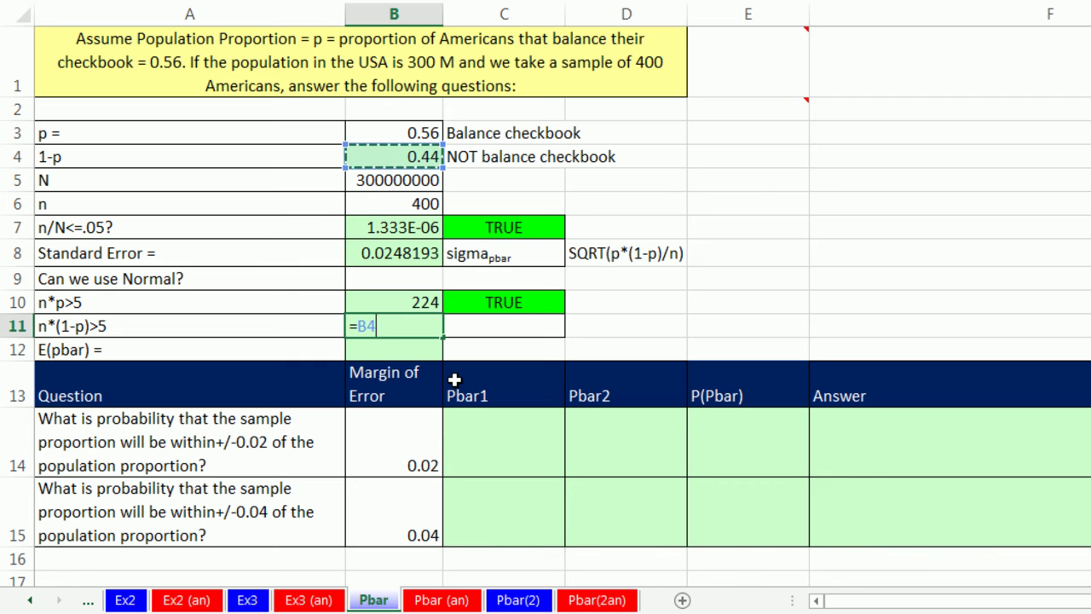
type("*")
key("Up")
key("Up")
key("Up")
key("Up")
key("Up")
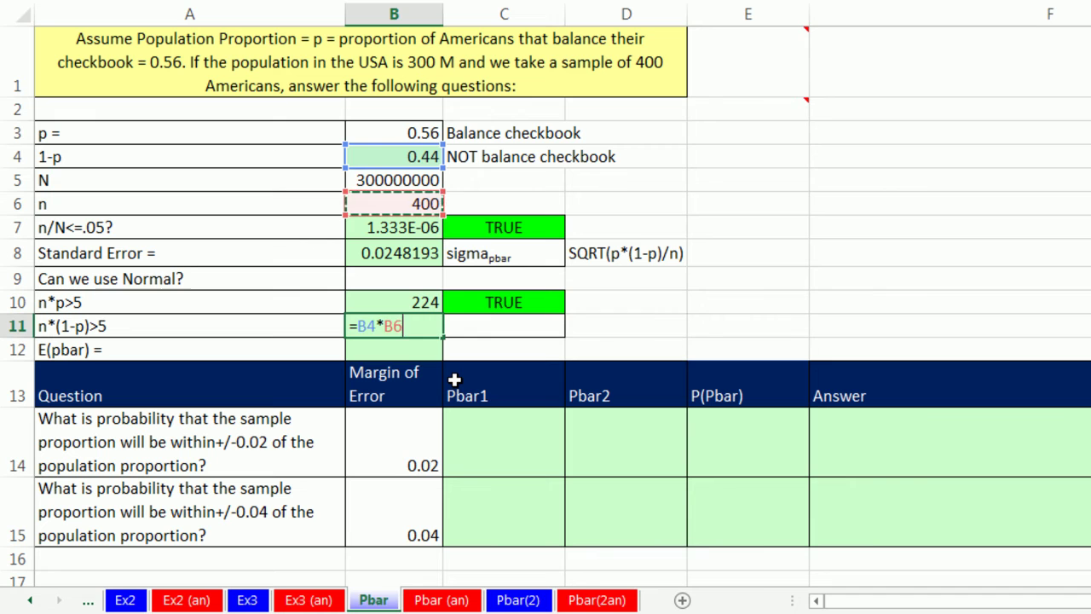
key("Return")
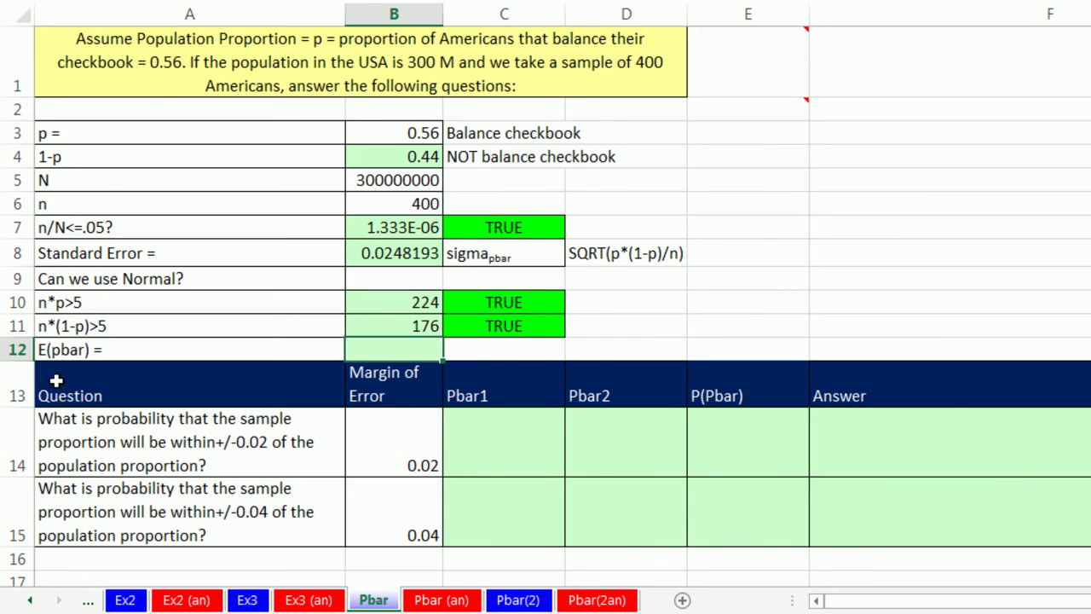
Set the expected value E(pbar) in cell B12 equal to the population proportion with =B3
type("=")
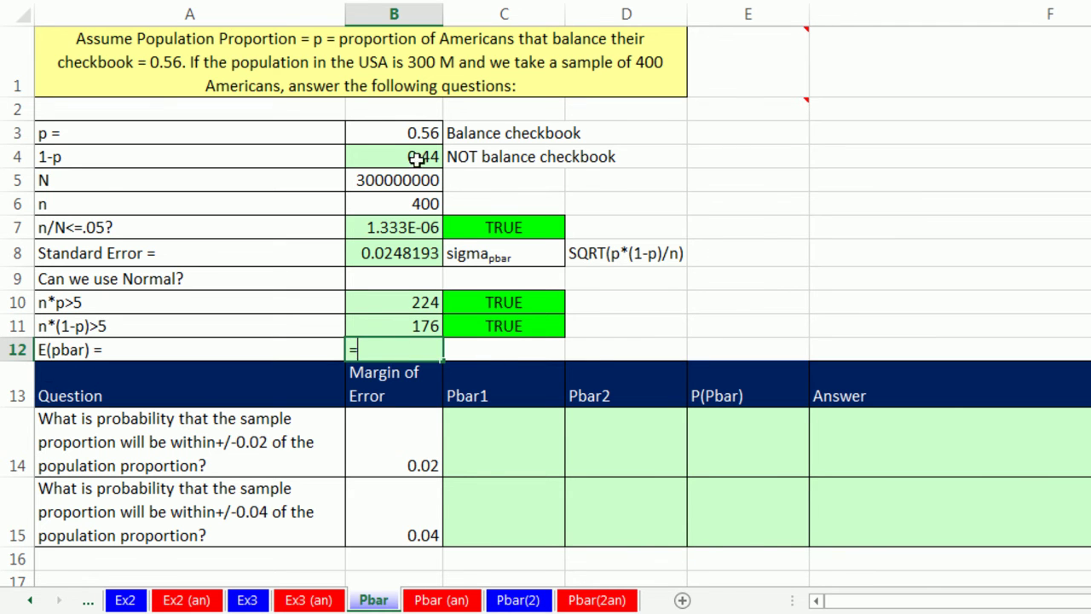
left_click(408, 141)
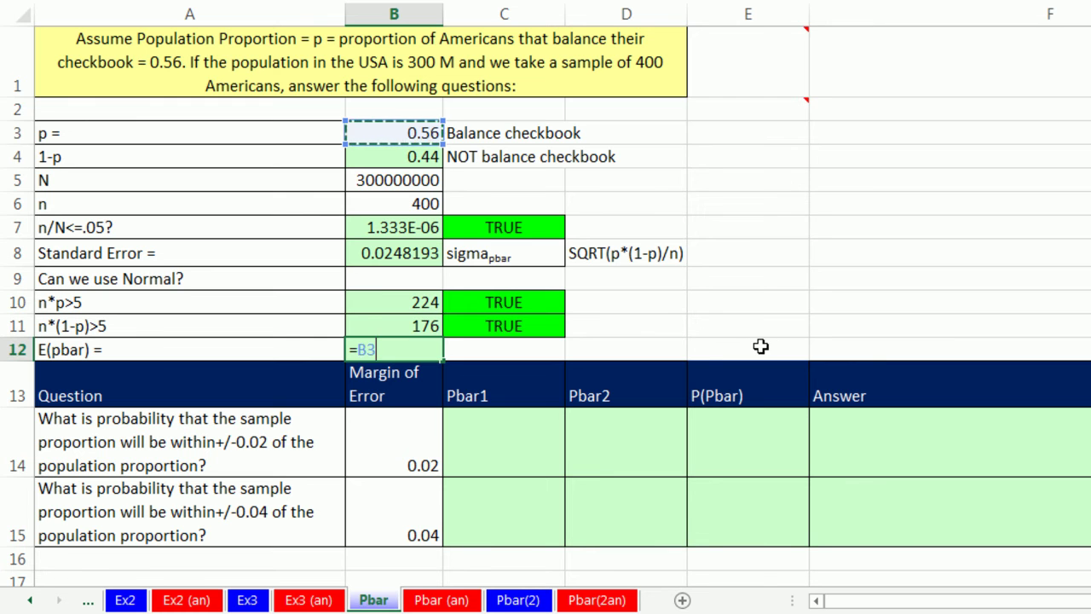
key("Return")
Calculate the lower bound Pbar1 for the 0.02 margin of error in C14 with the formula =B12-B14
left_click(534, 462)
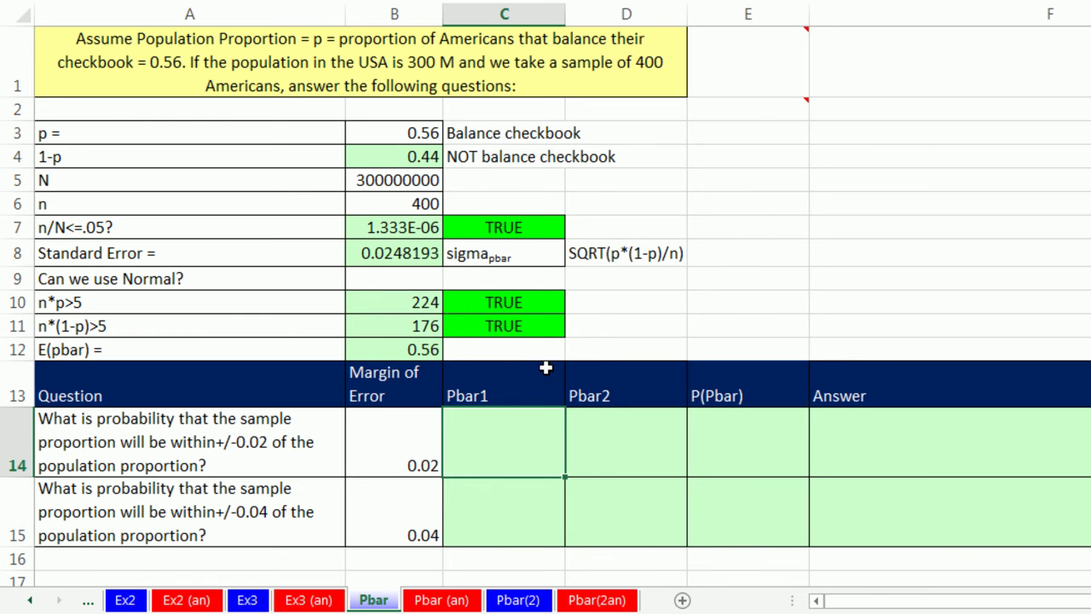
type("=")
left_click(408, 351)
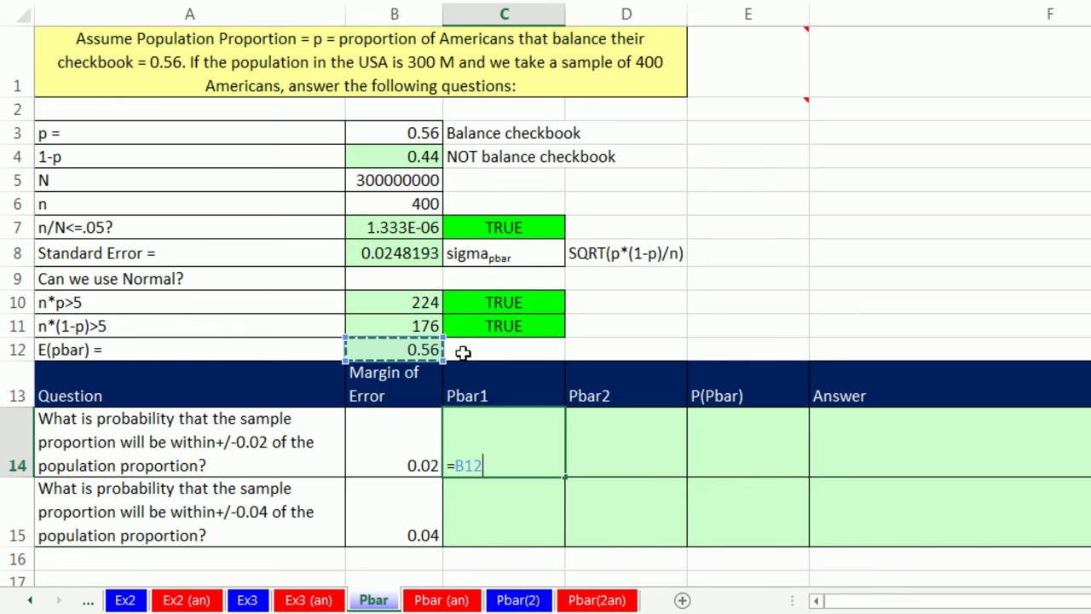
type("-")
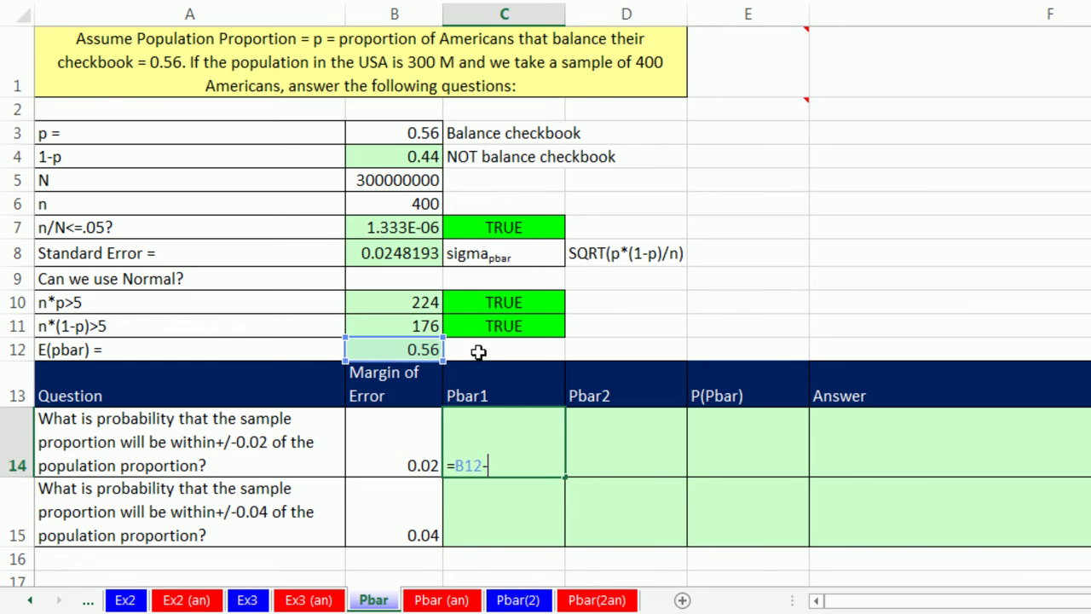
left_click(418, 434)
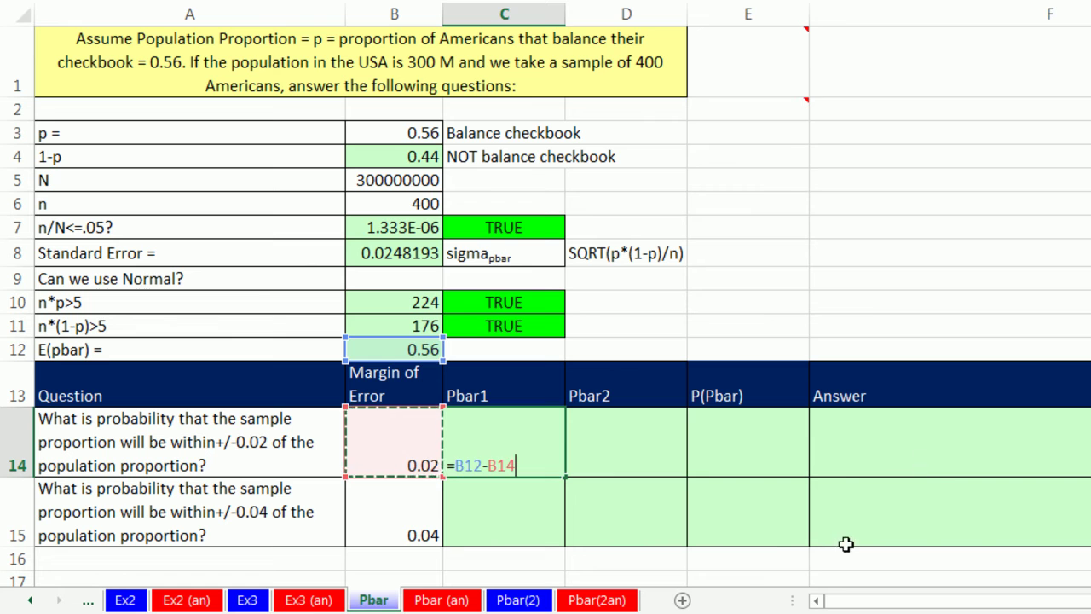
key("Tab")
Calculate the upper bound Pbar2 for the 0.02 margin of error in D14 with the formula =B12+B14
type("=")
key("Left")
key("Left")
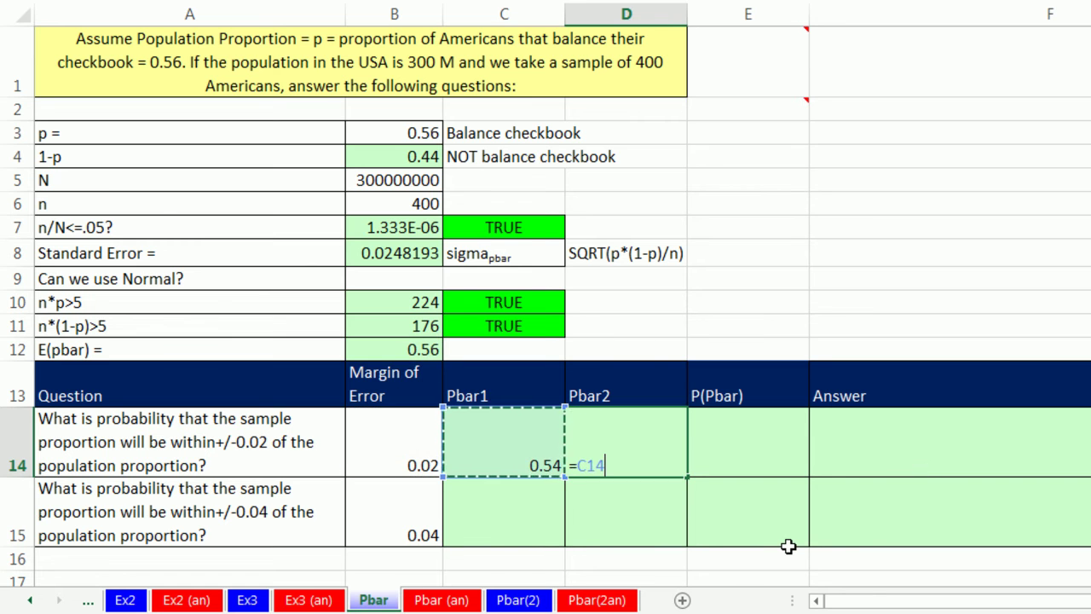
key("Up")
key("Up")
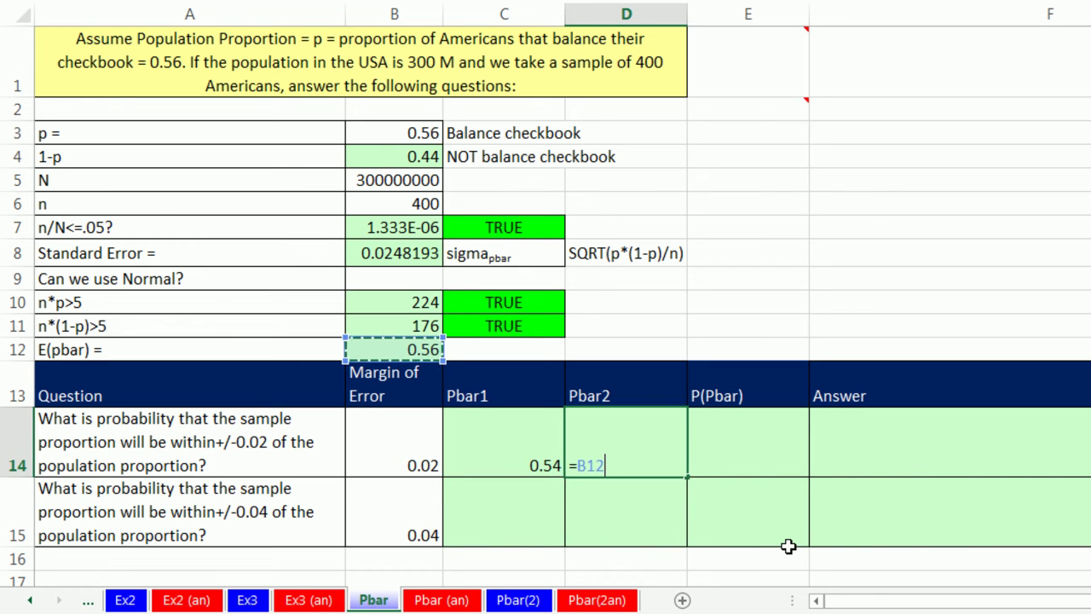
type("+")
key("Left")
key("Left")
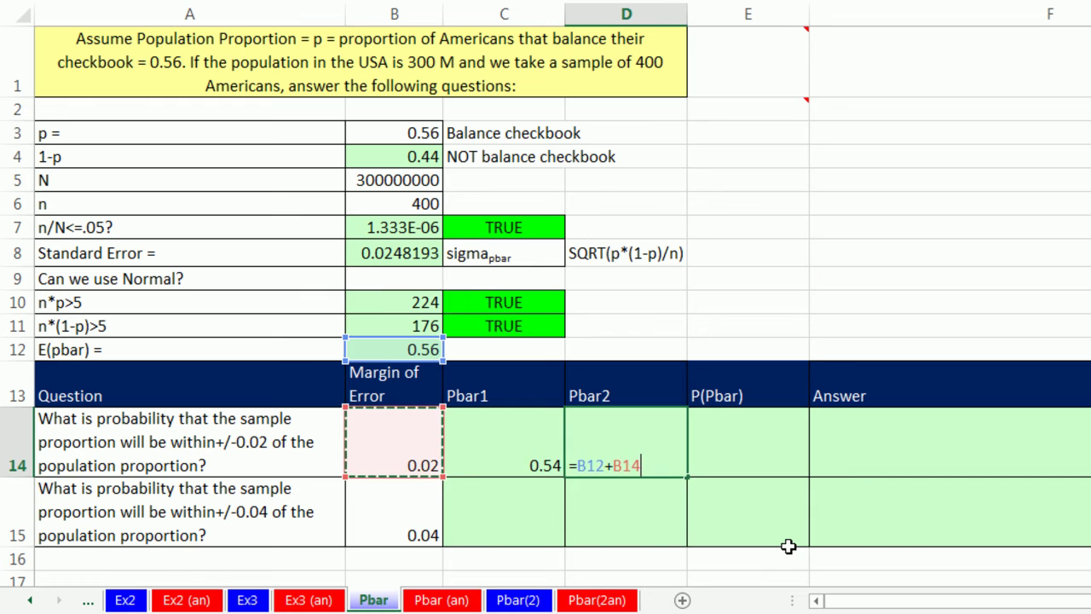
key("Tab")
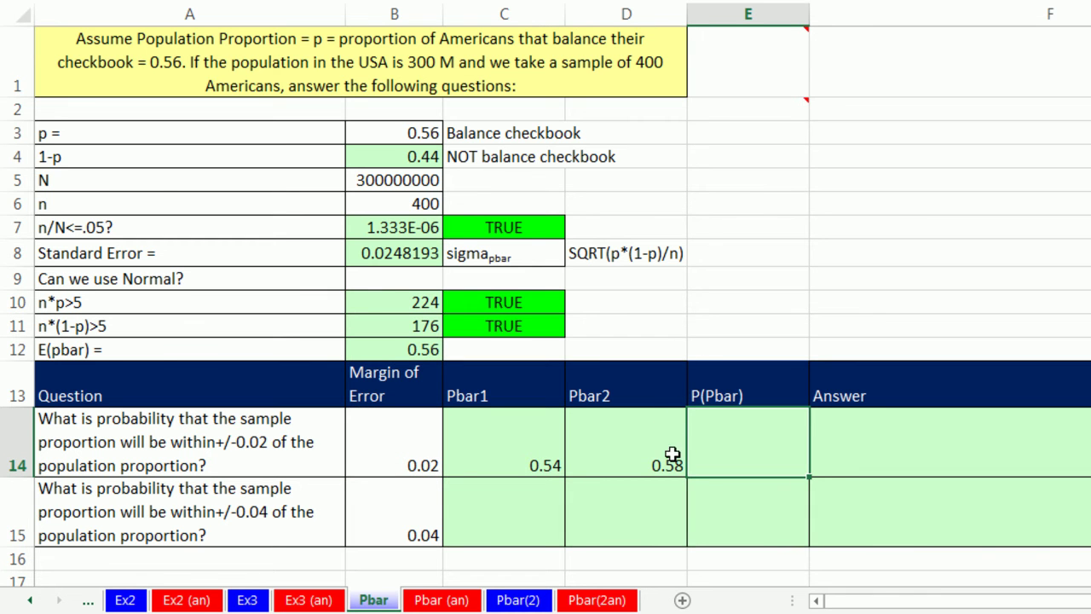
Start the P(Pbar) formula in E14 with the cumulative probability up to the upper bound, =NORM.DIST(D14,B12,B8,1)
type("=")
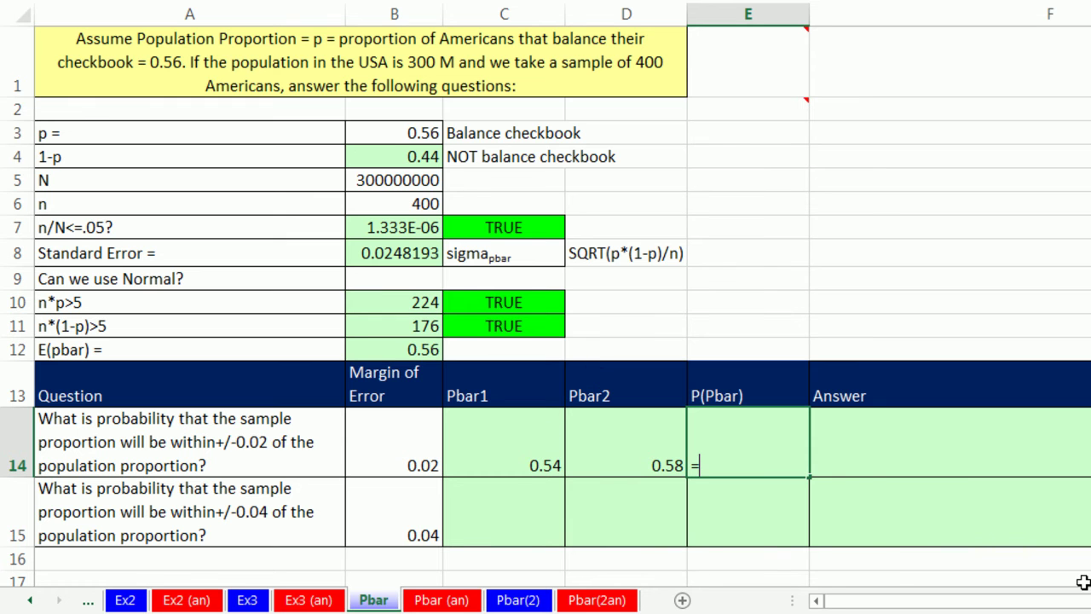
type("norm")
key("Tab")
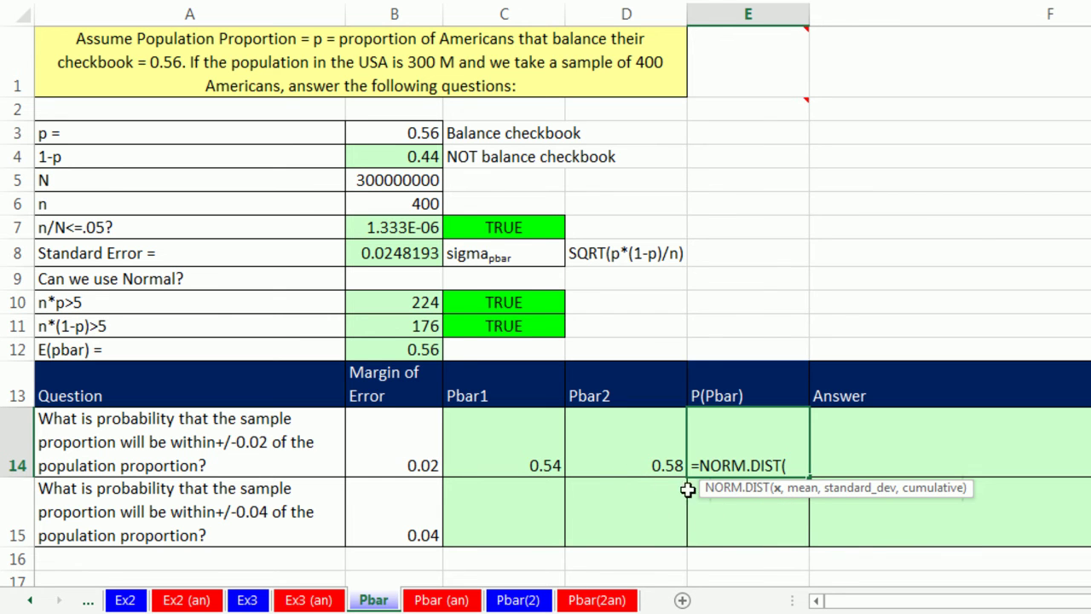
left_click(665, 469)
type(",")
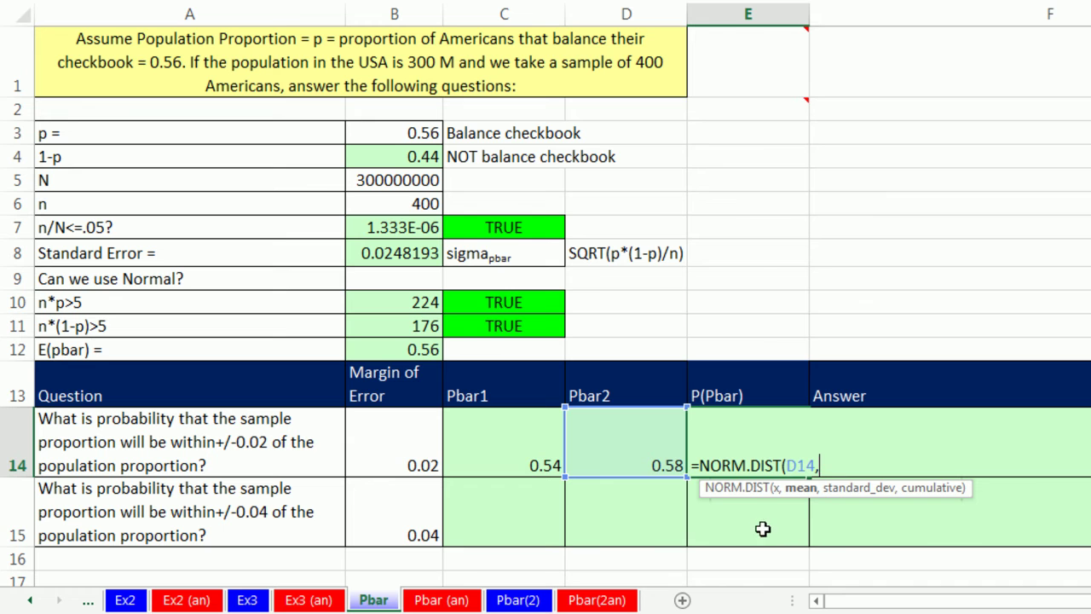
left_click(399, 349)
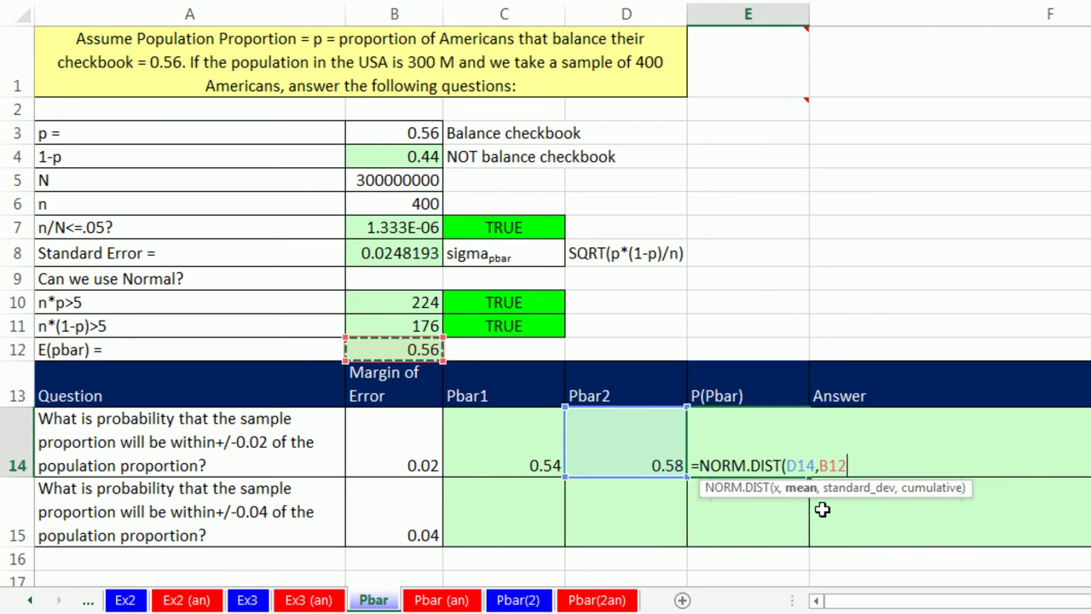
type(",")
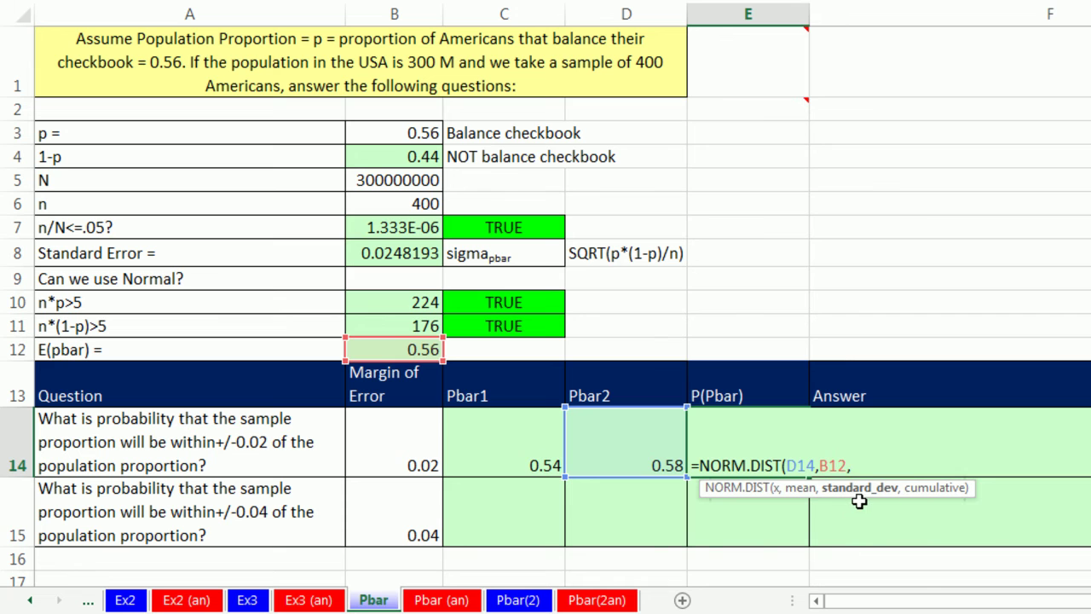
left_click(416, 258)
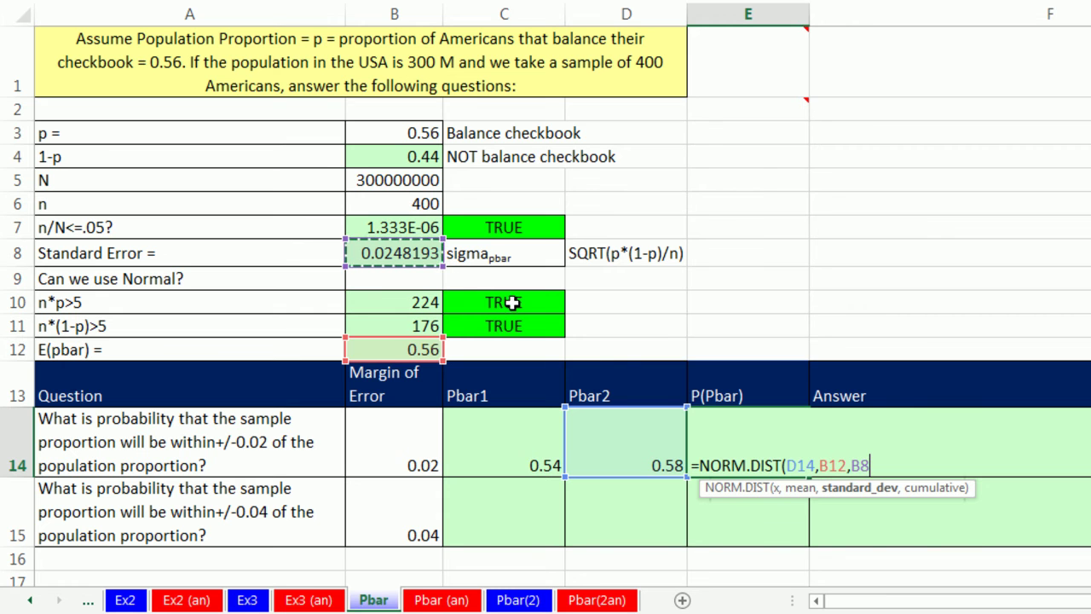
type(",")
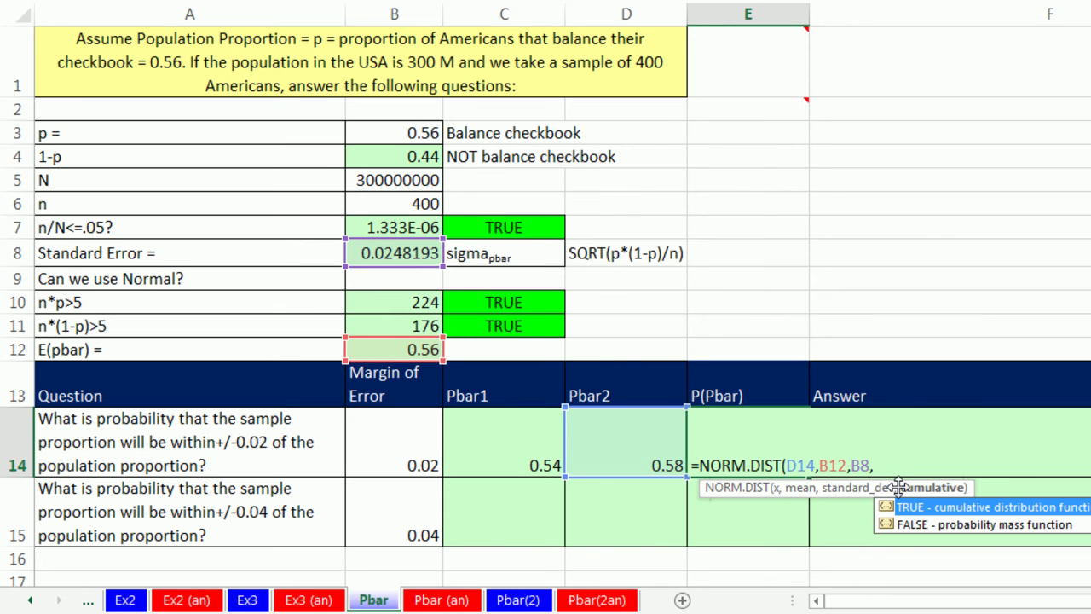
type("1)")
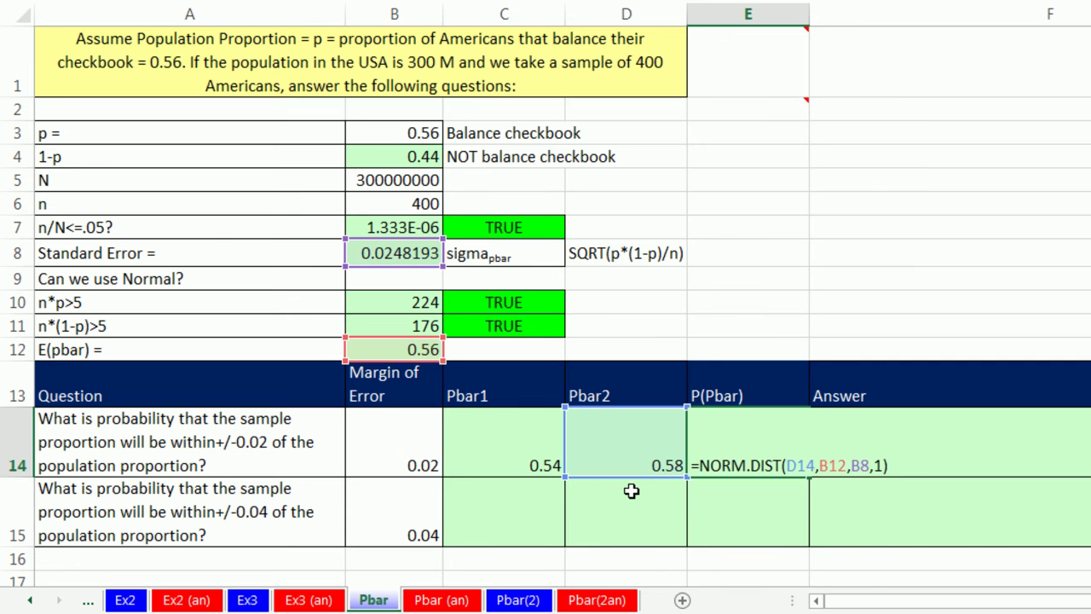
Complete the E14 formula by subtracting the cumulative probability up to the lower bound, NORM.DIST(C14,B12,B8,1)
type("-norm")
key("Tab")
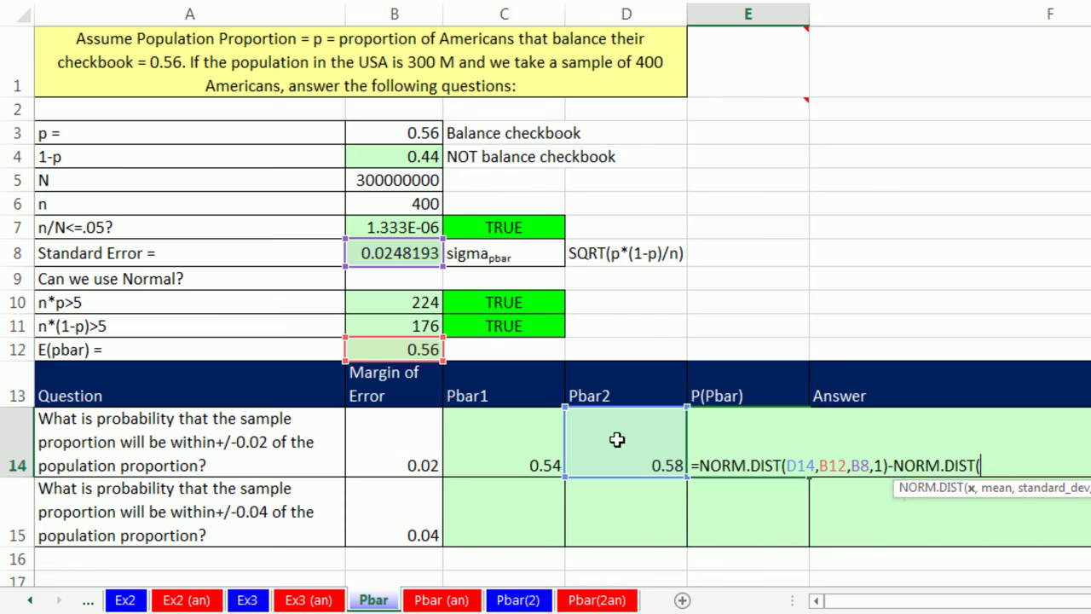
left_click(529, 451)
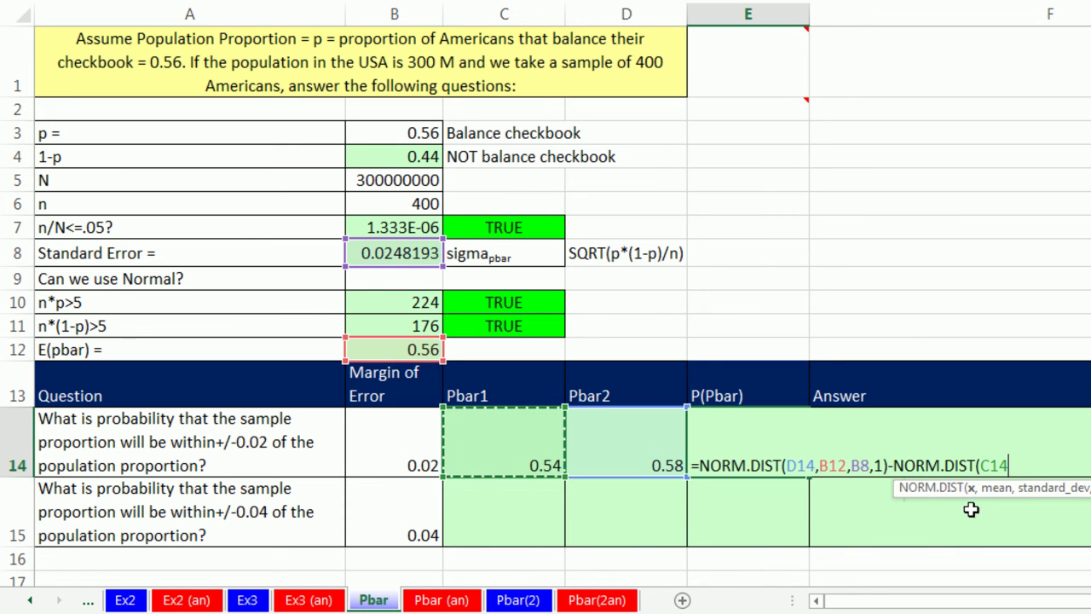
type(",")
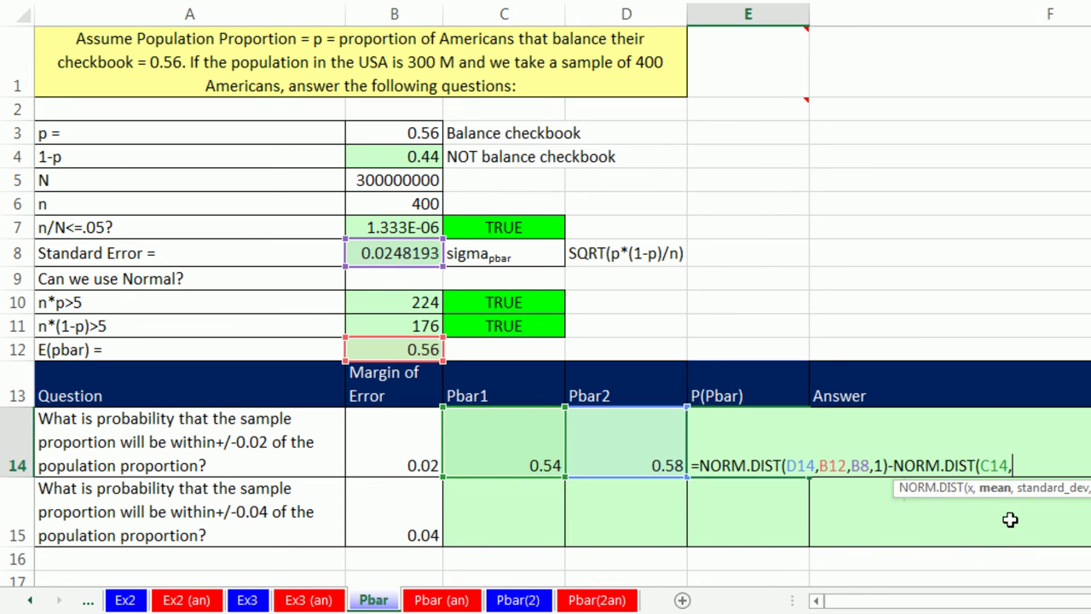
left_click(409, 351)
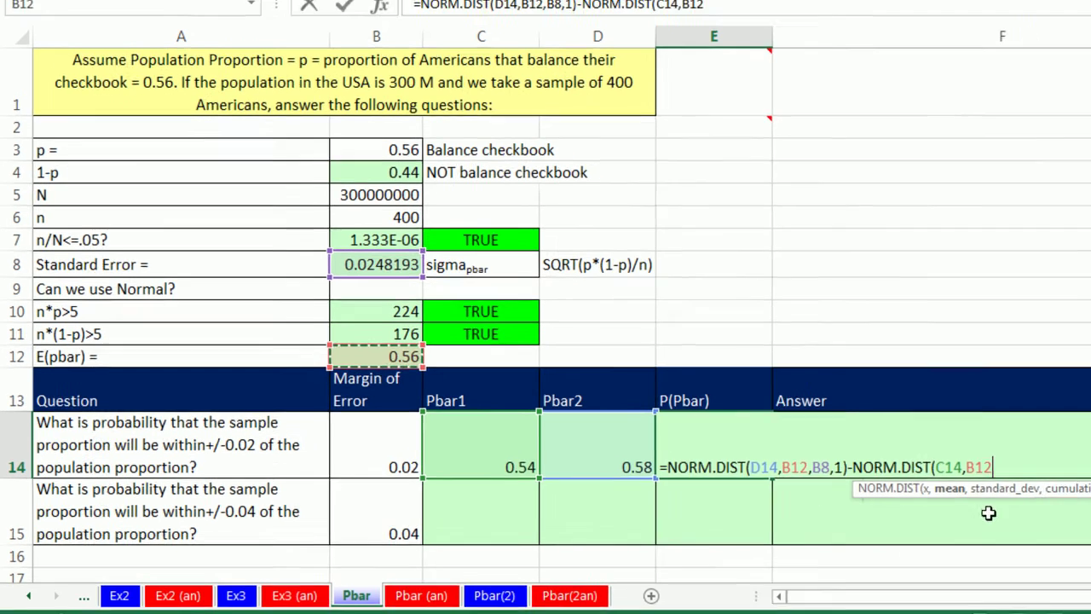
type(",")
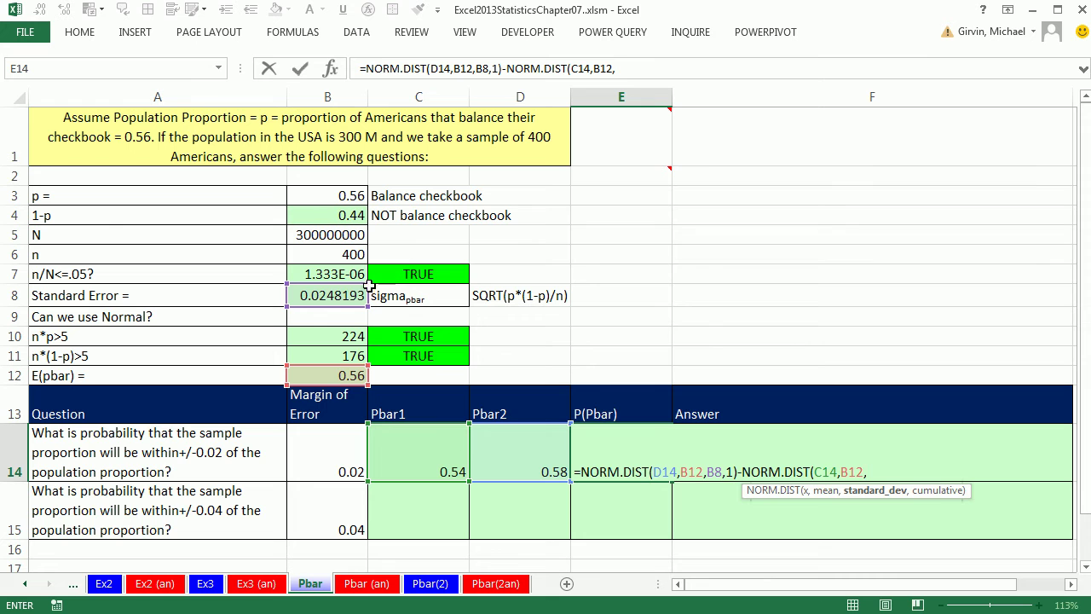
left_click(324, 298)
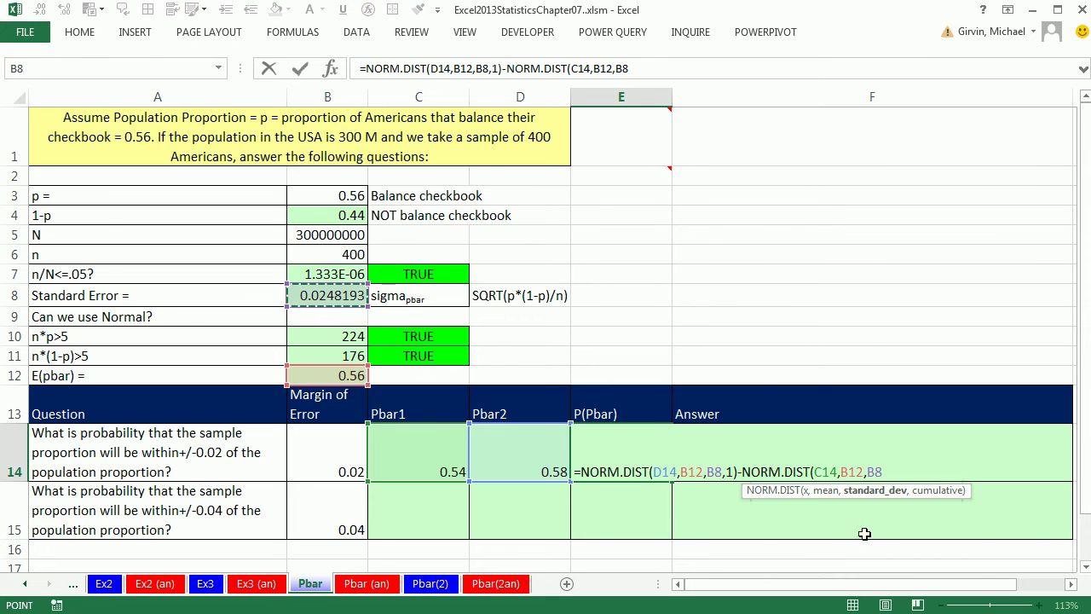
type(",1")
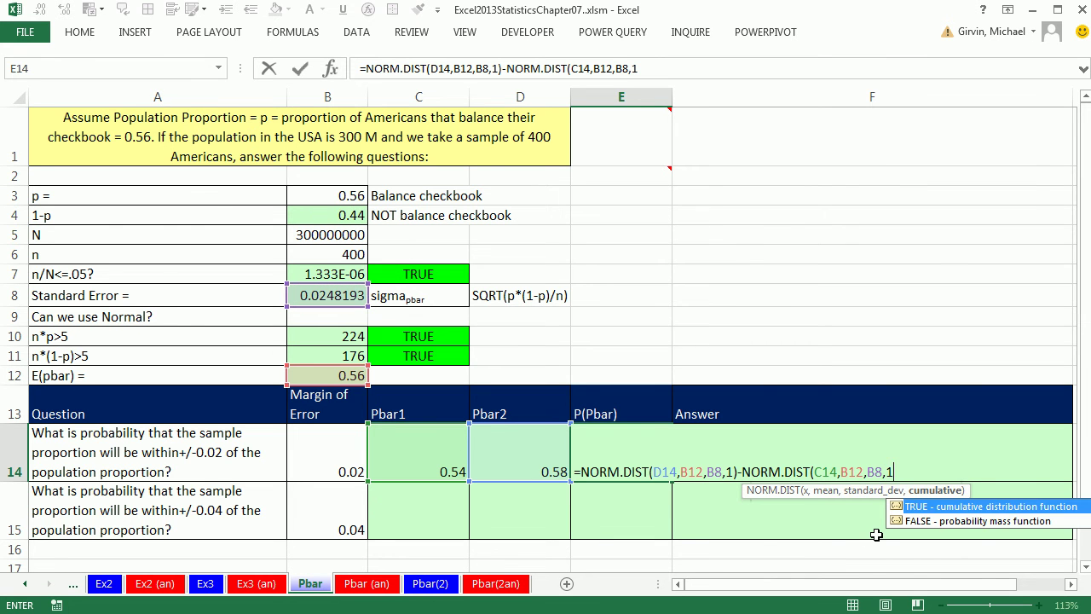
type(")")
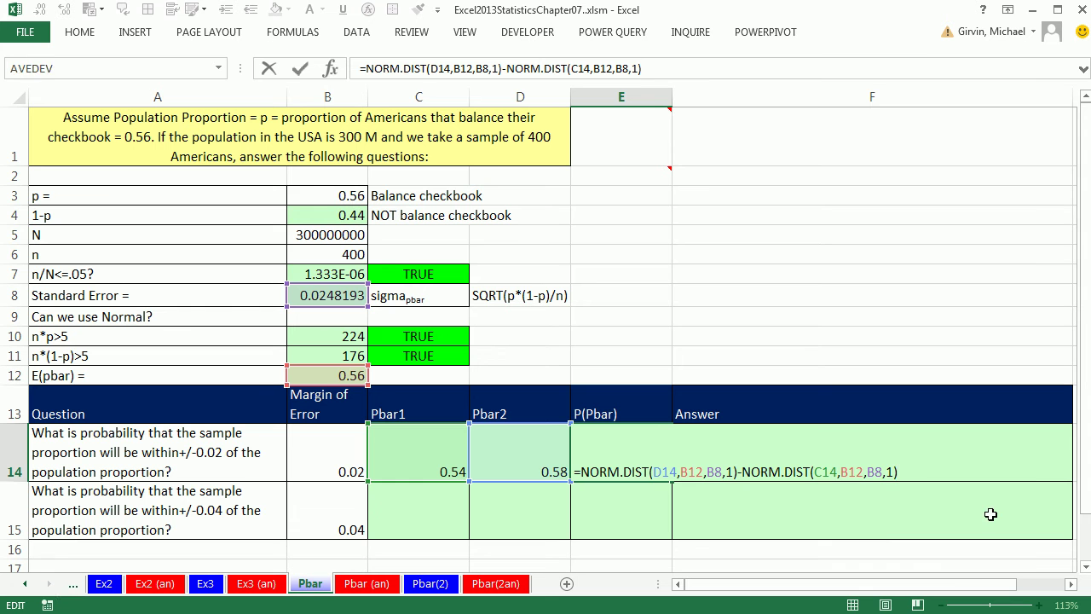
key("Return")
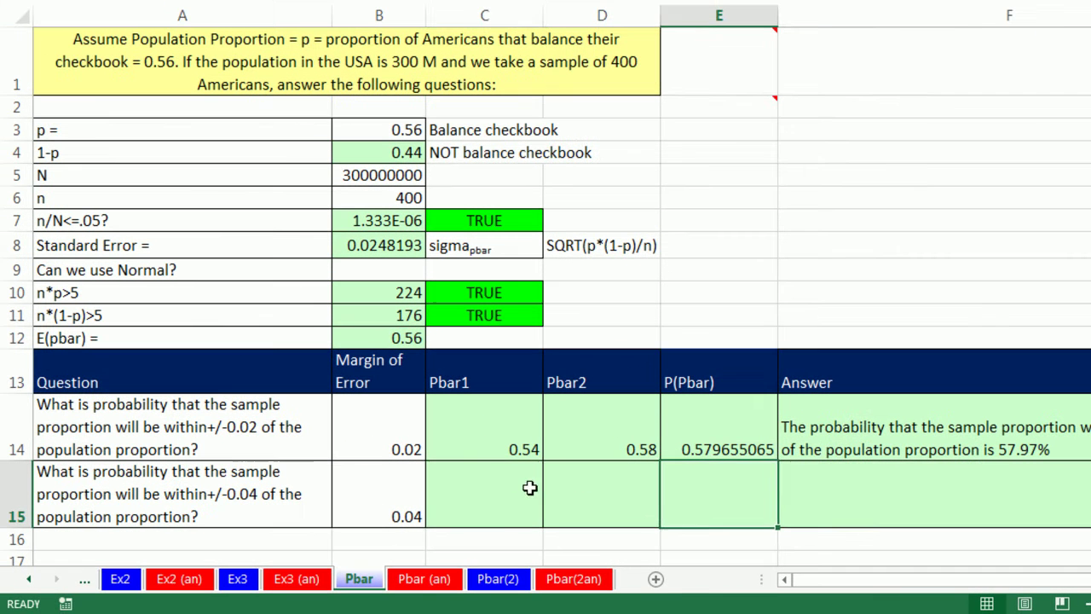
Calculate the lower bound Pbar1 for the 0.04 margin of error in C15 with the formula =B12-B15
left_click(108, 498)
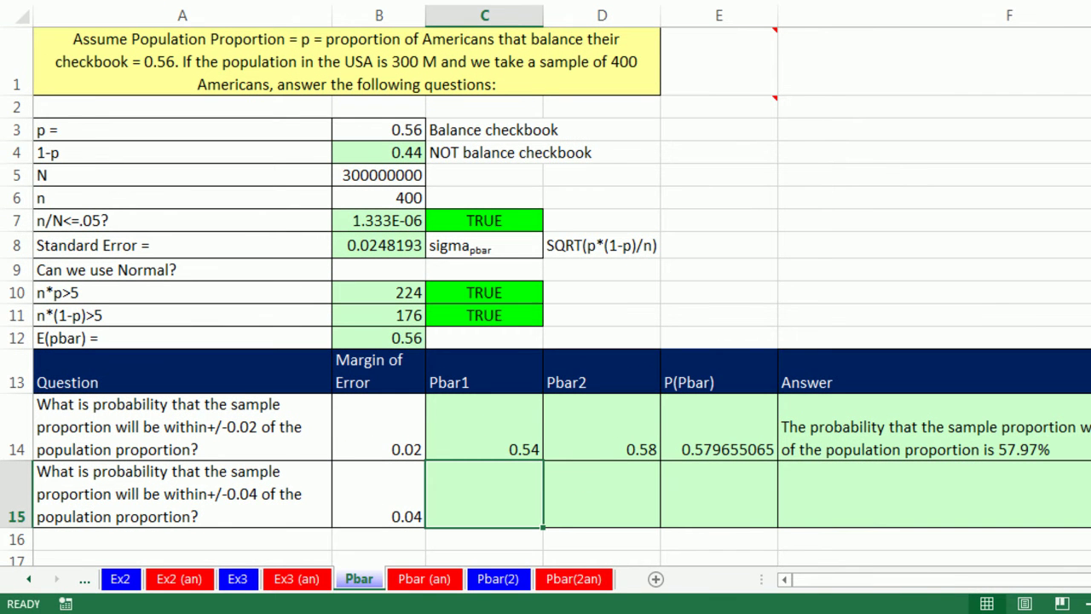
type("=")
key("Left")
key("Up")
key("Up")
key("Up")
type("-")
key("Left")
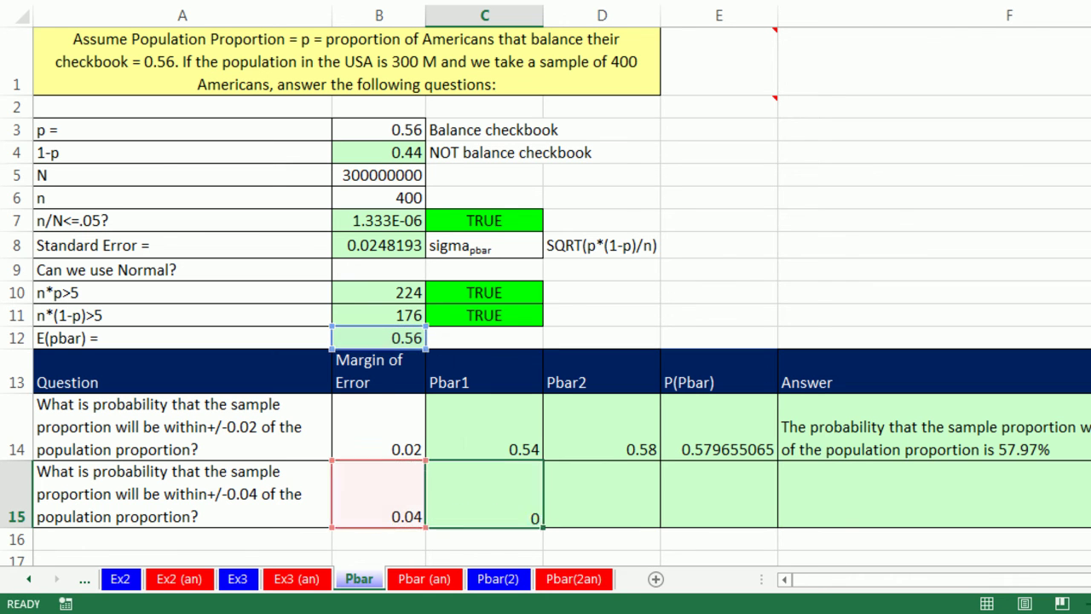
key("Tab")
Calculate the upper bound Pbar2 for the 0.04 margin of error in D15 with the formula =B12+B15
type("=")
key("Left")
key("Left")
key("Up")
key("Up")
key("Up")
type("+")
key("Left")
key("Left")
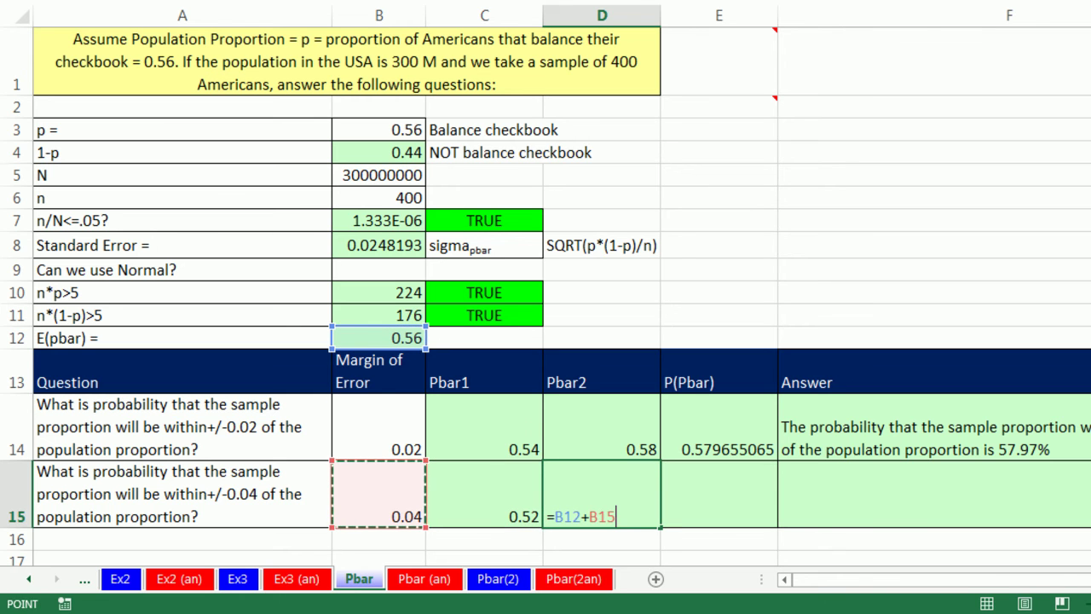
key("Tab")
Start the P(Pbar) formula in E15 with =NORM.DIST(D15,B12,B8,1) for the upper bound, followed by a minus sign
type("=norm")
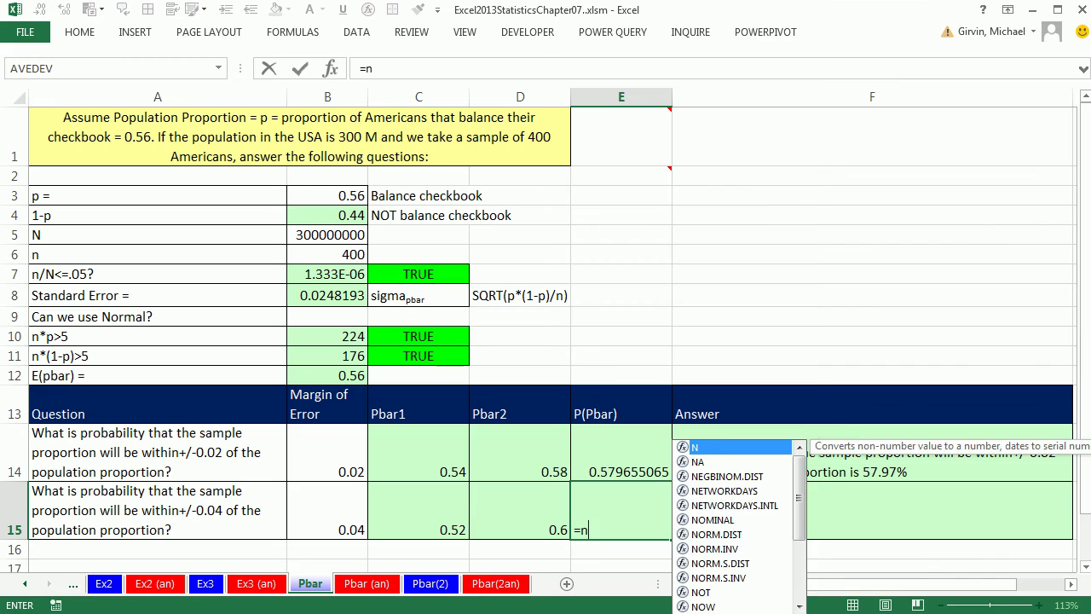
key("Tab")
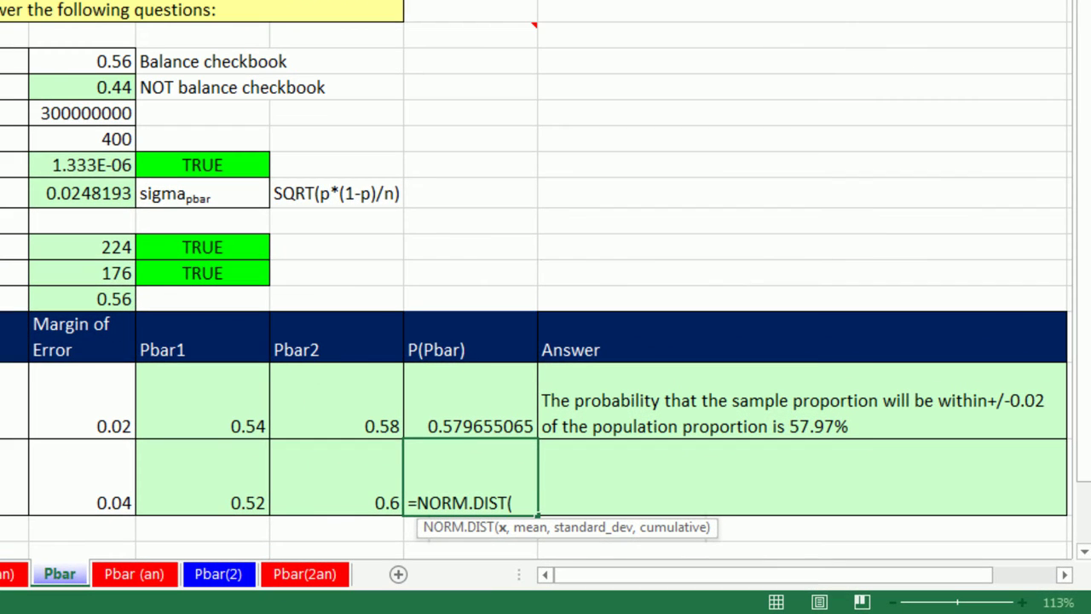
left_click(337, 478)
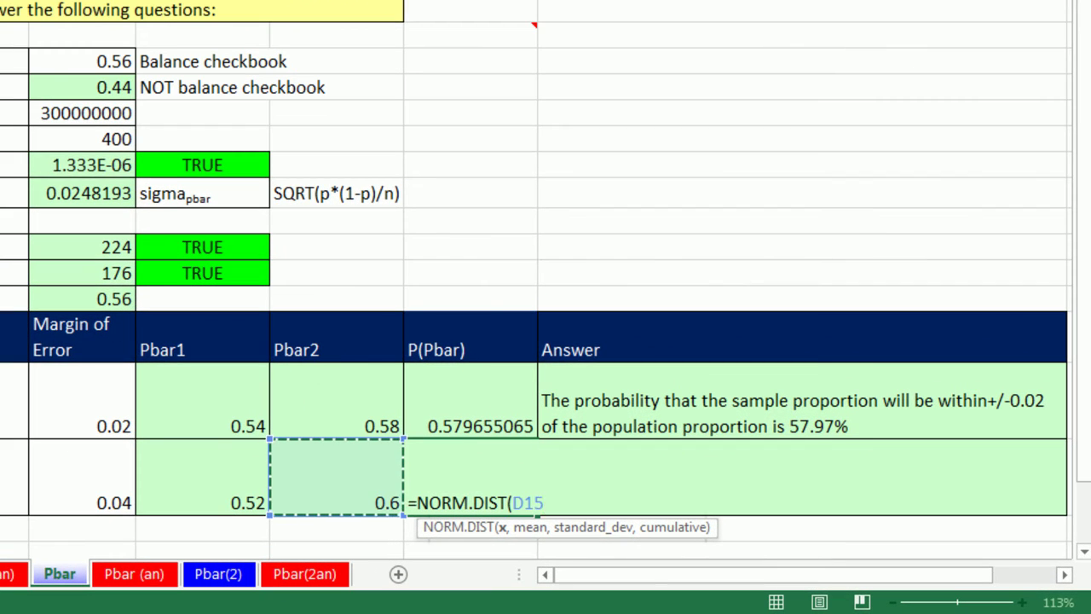
type(",")
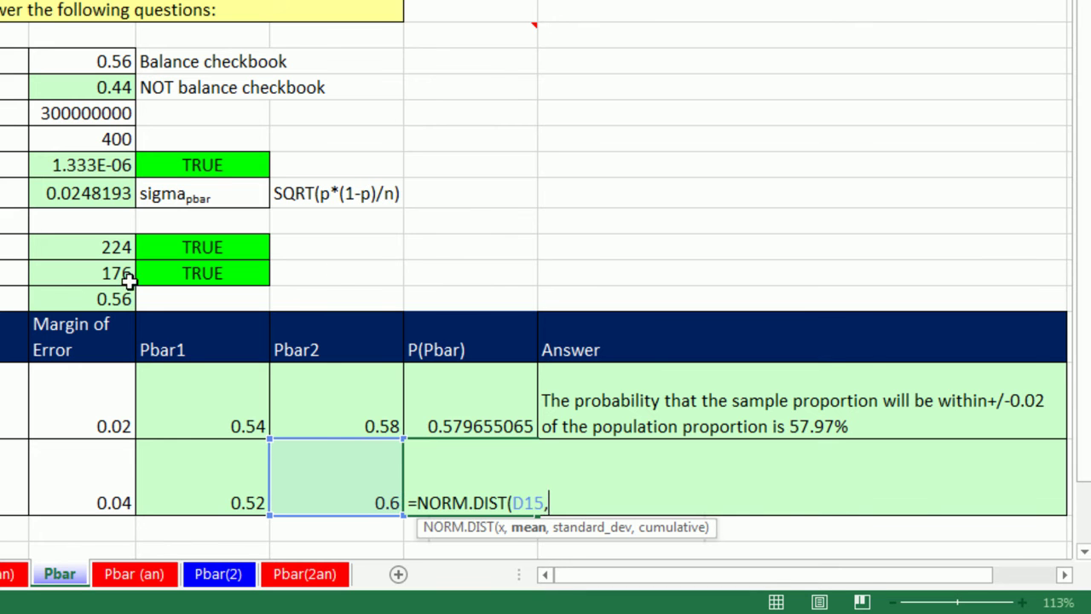
left_click(115, 298)
type(",")
left_click(94, 194)
type(",1)-norm")
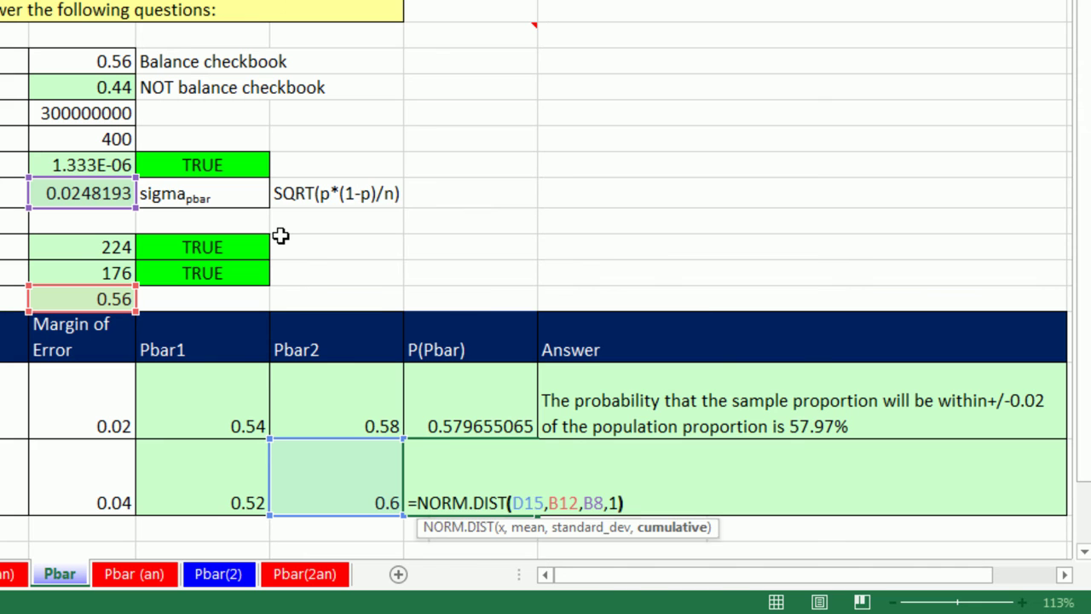
Complete the E15 formula by subtracting NORM.DIST(C15,B12,B8,1) for the lower bound
key("Tab")
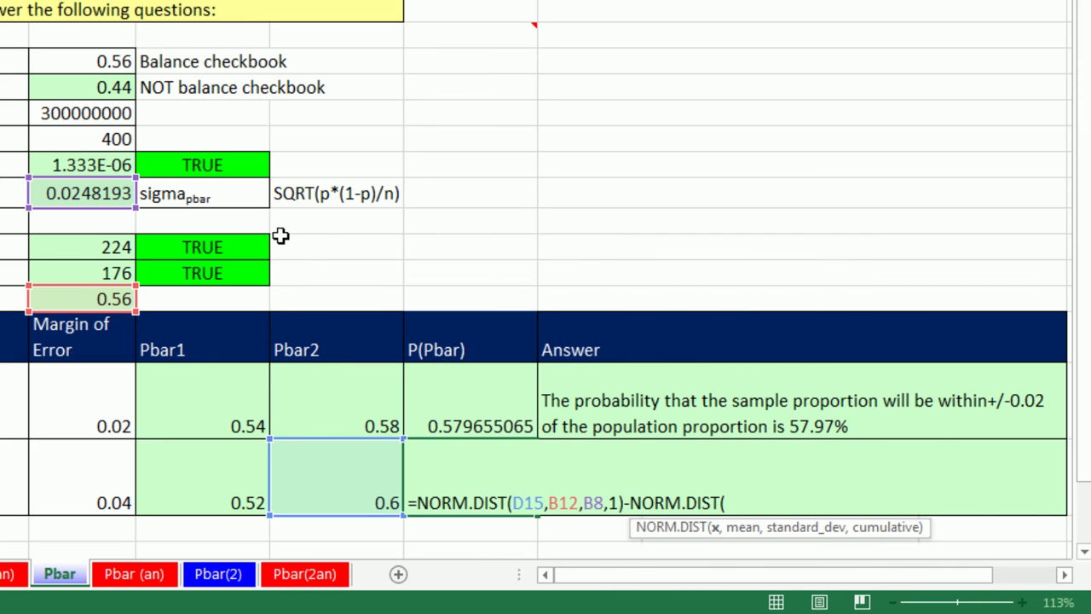
key("Left")
key("Left")
key("Left")
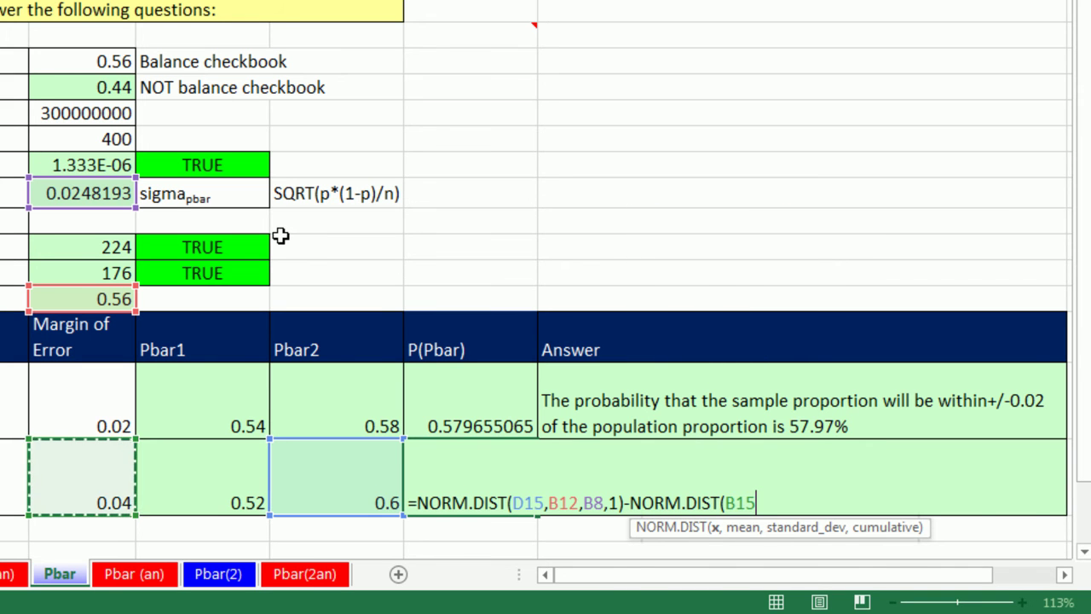
key("Right")
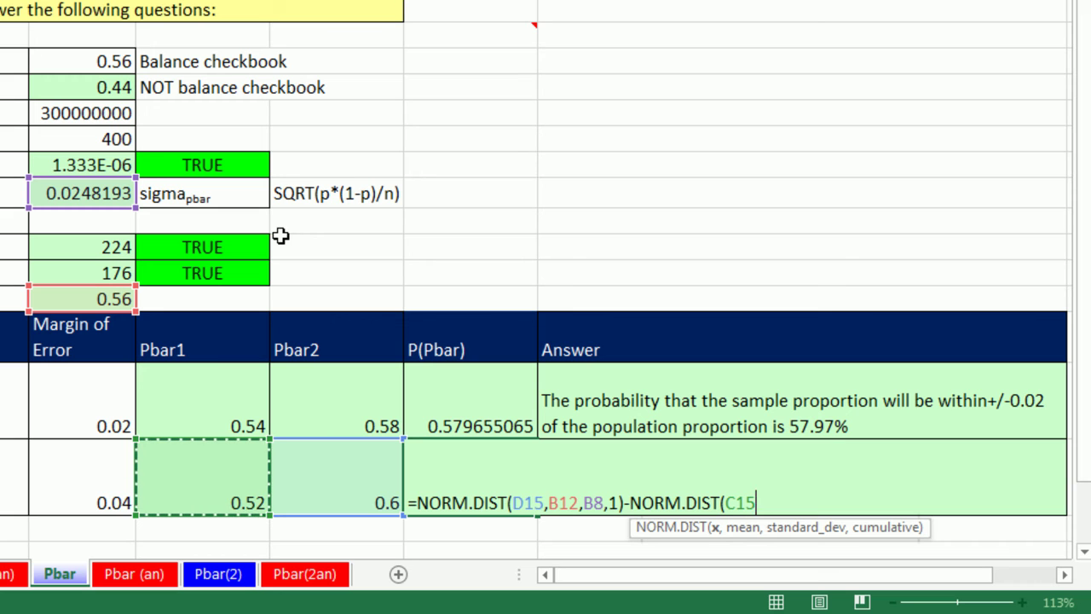
type(",")
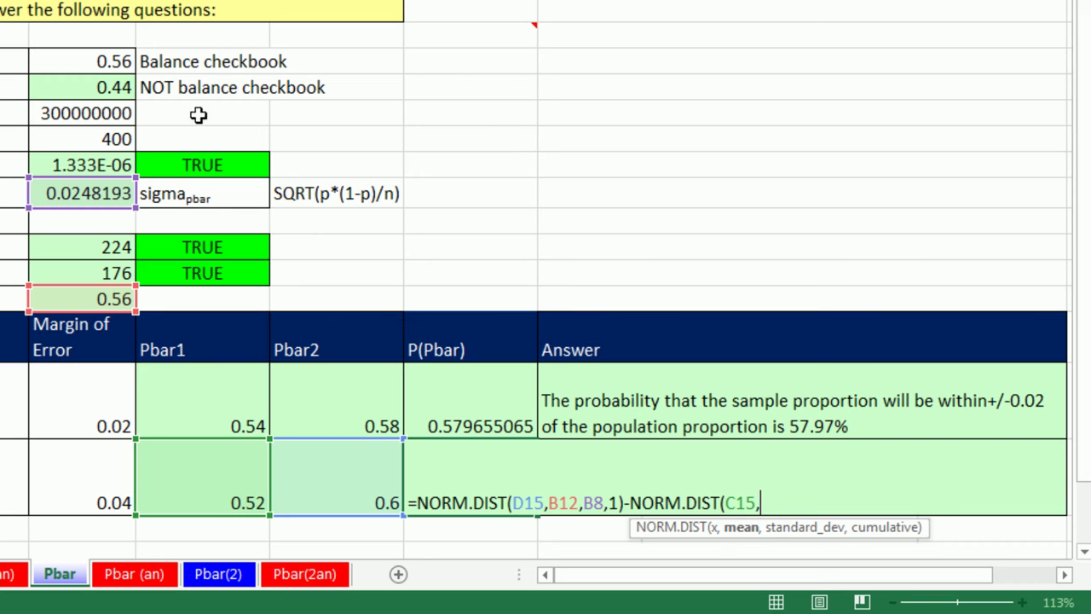
left_click(124, 299)
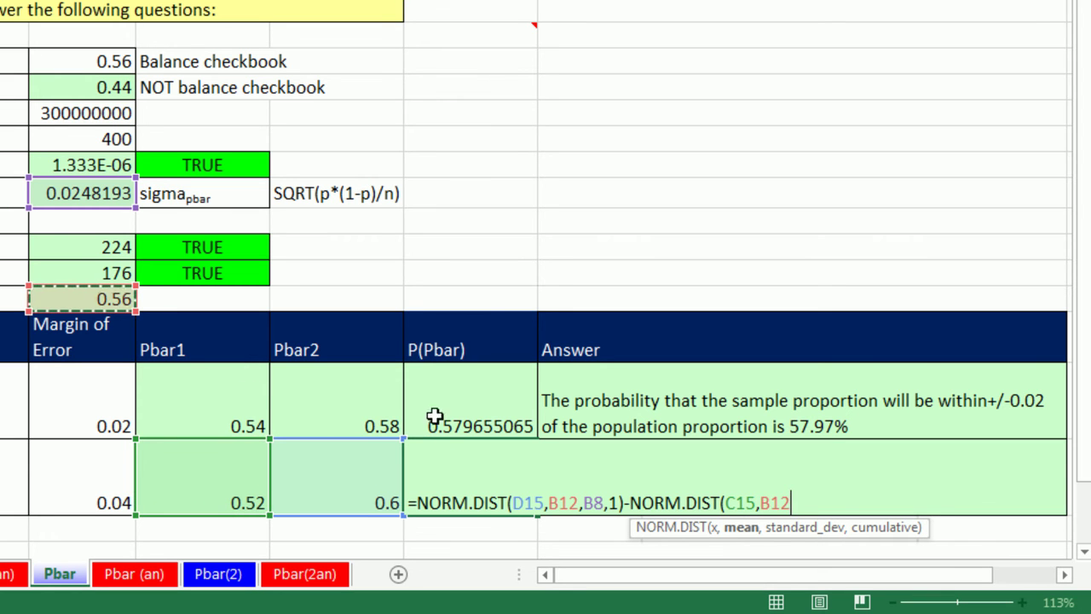
type(",")
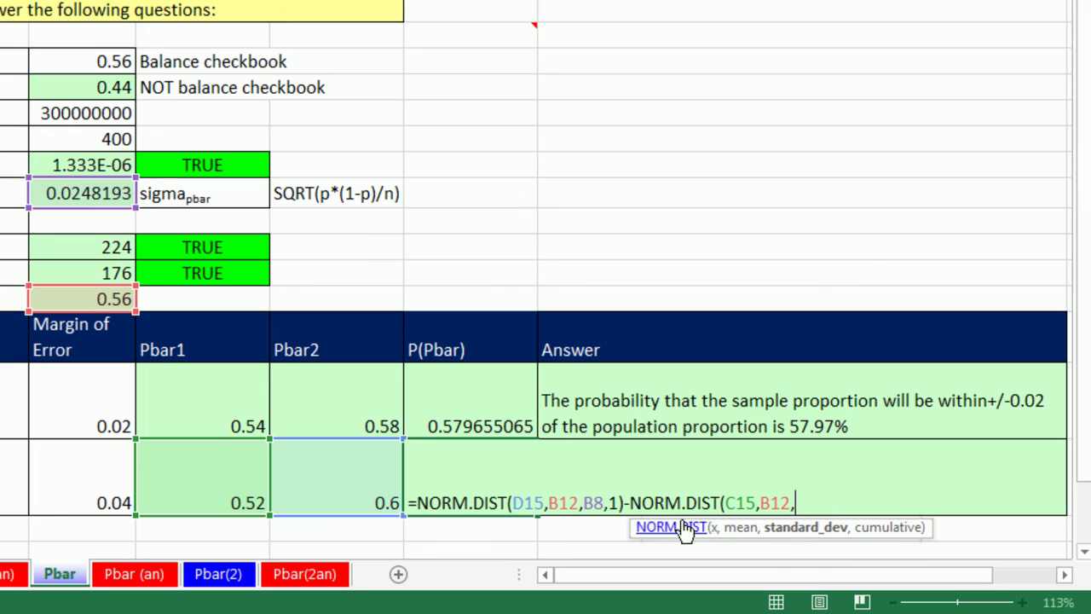
left_click(79, 194)
type(",1)")
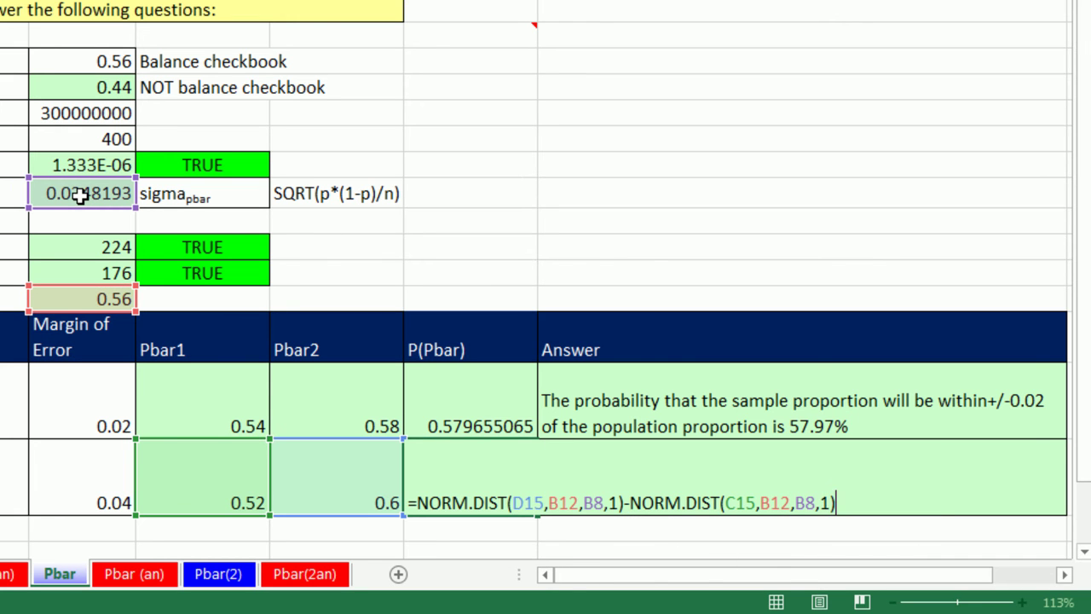
key("Return")
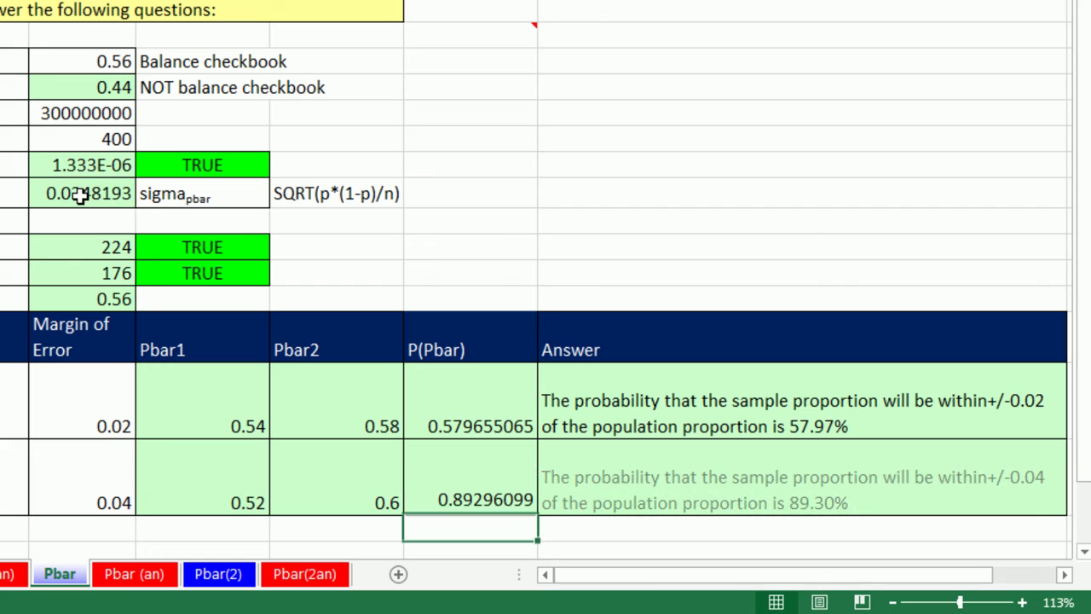
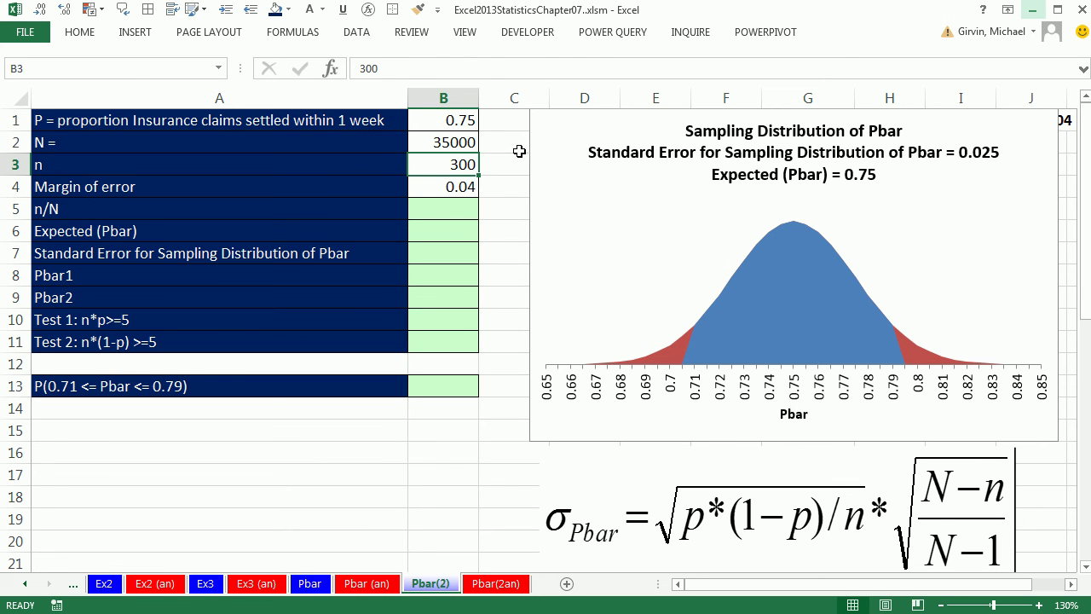
Examine the population size N in cell B2 of the Pbar(2) sheet
left_click(458, 144)
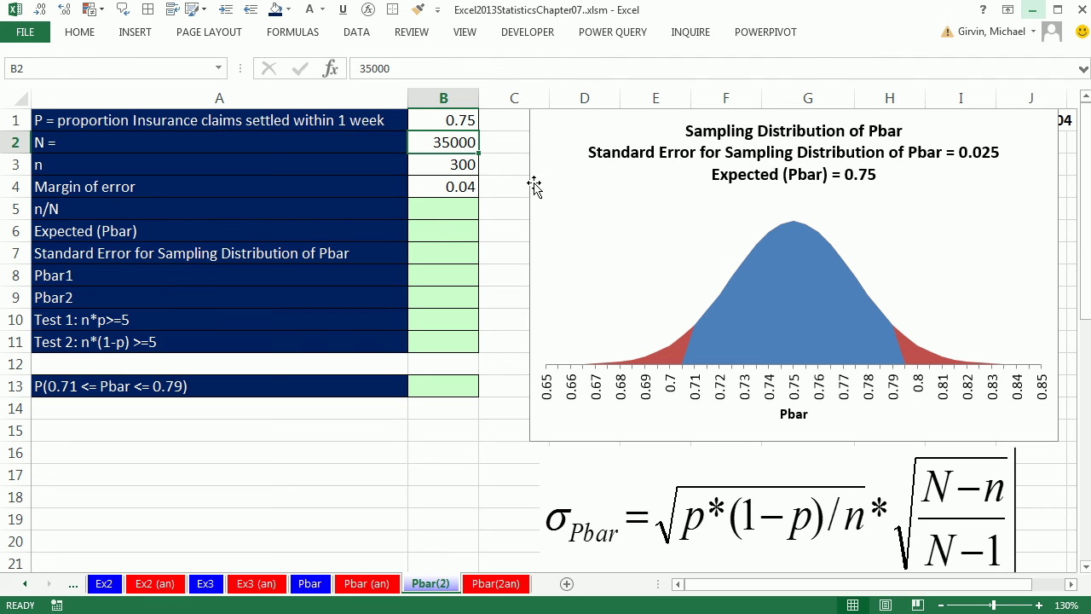
Calculate the sampling fraction n/N in B5 with the formula =B3/B2
left_click(463, 168)
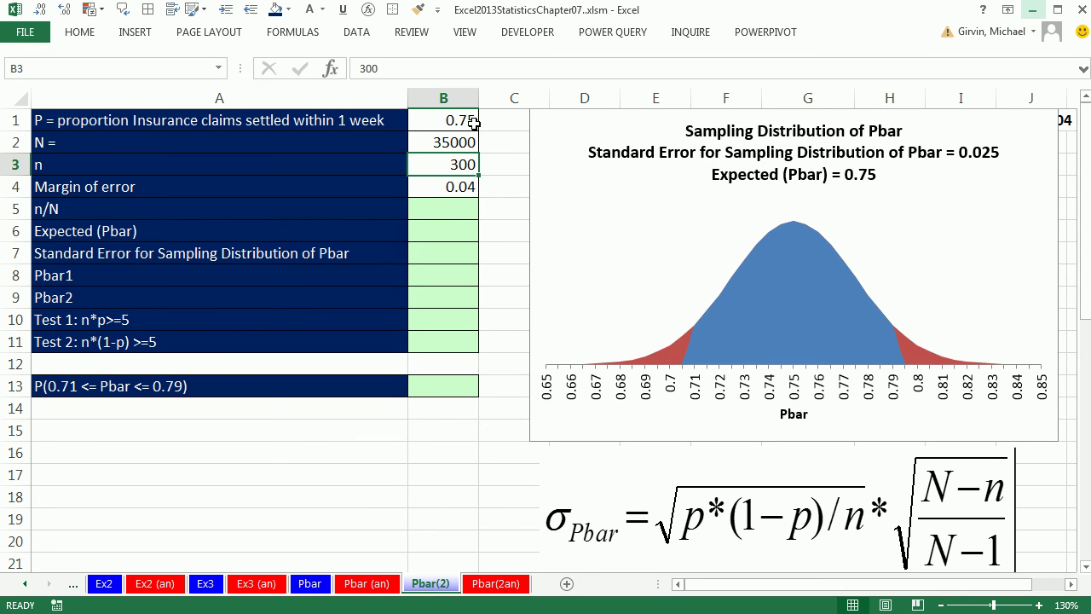
left_click(444, 217)
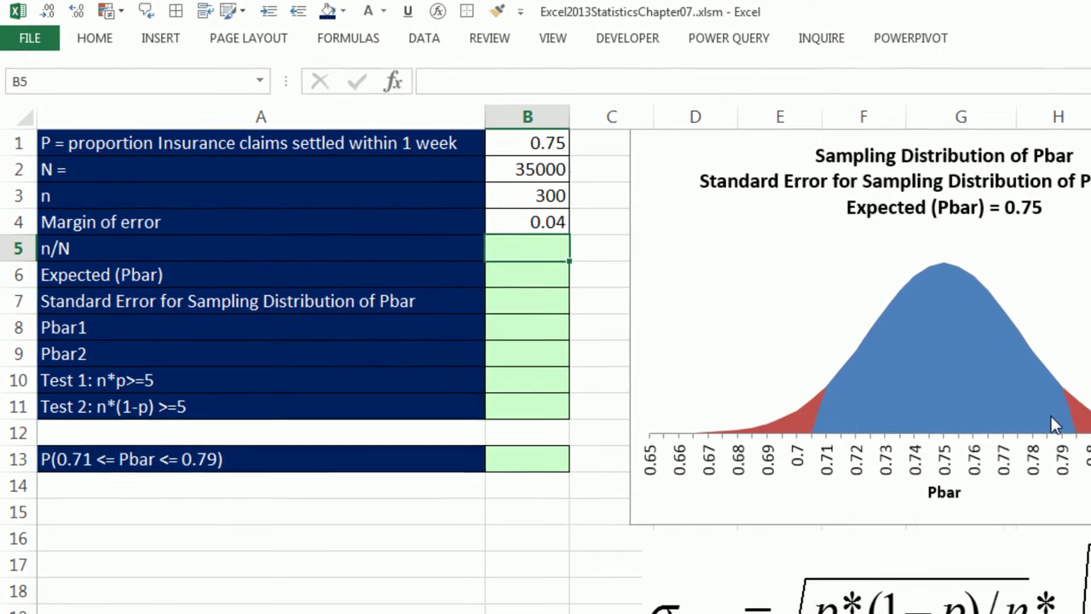
type("=")
key("Up")
key("Up")
type("/")
key("Up")
key("Up")
key("Up")
key("Return")
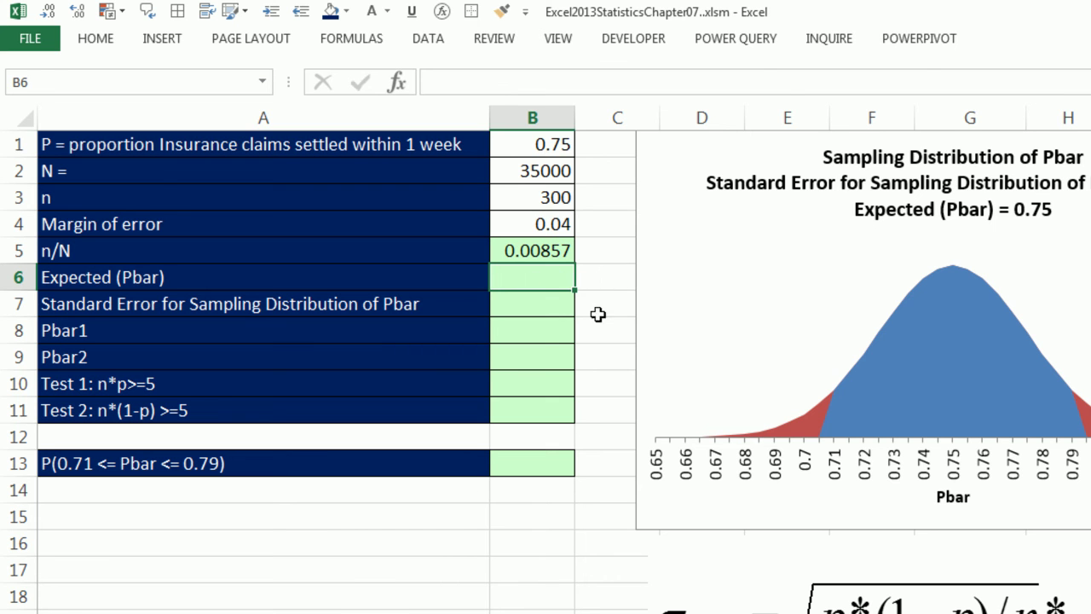
Set Expected (Pbar) in B6 equal to the population proportion with the formula =B1
type("=")
key("Up")
key("Up")
key("Up")
key("Up")
key("Up")
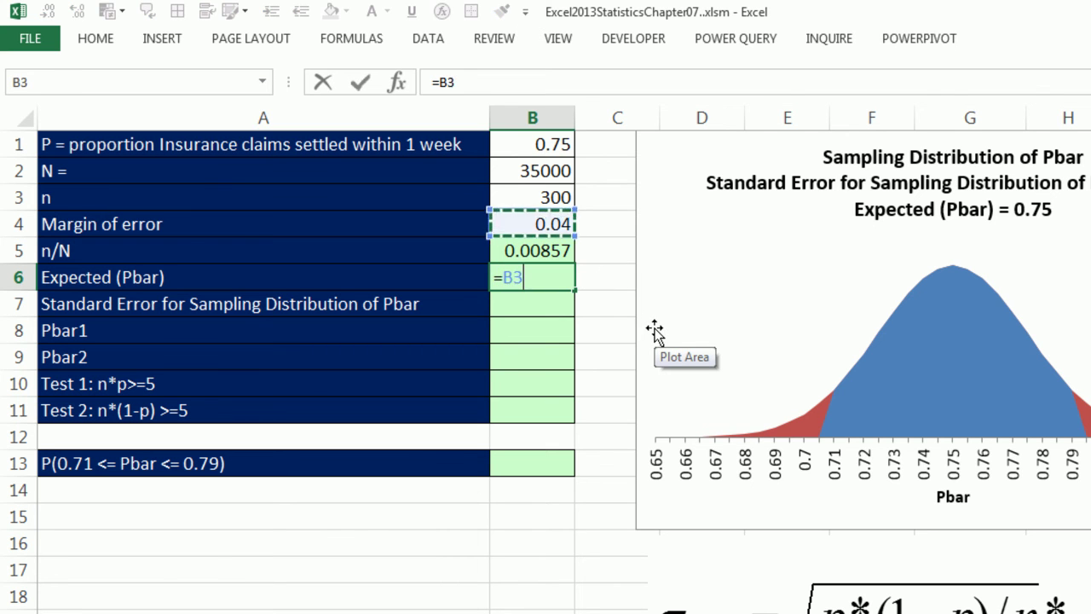
key("Return")
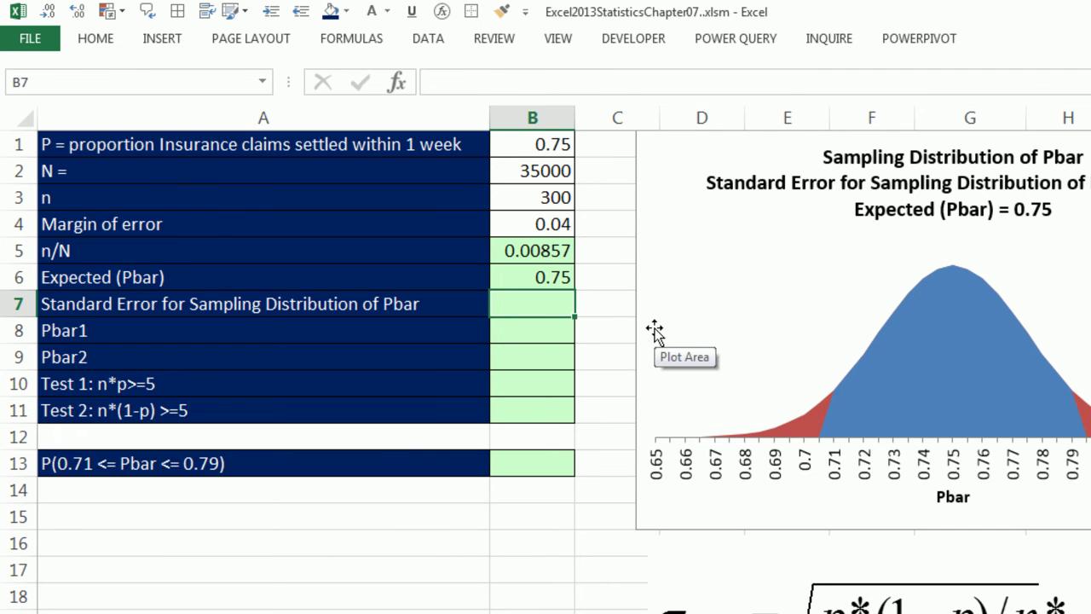
Calculate the standard error for the sampling distribution of Pbar in B7 with the formula =SQRT(B1*(1-B1)/B3)
type("=sqr")
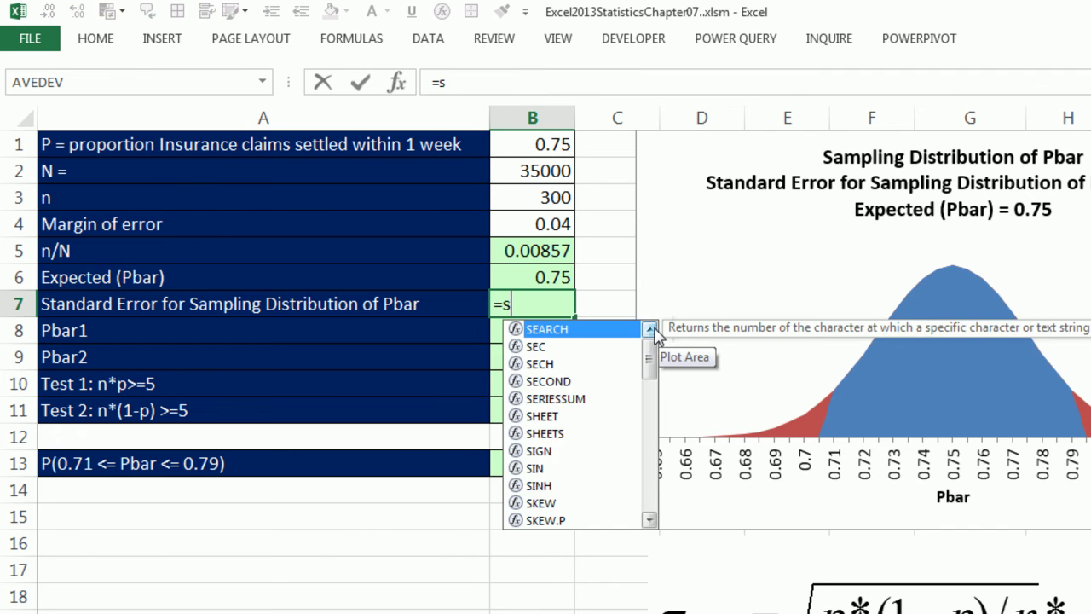
key("Tab")
key("Up")
key("Up")
key("Up")
key("Up")
key("Up")
key("Up")
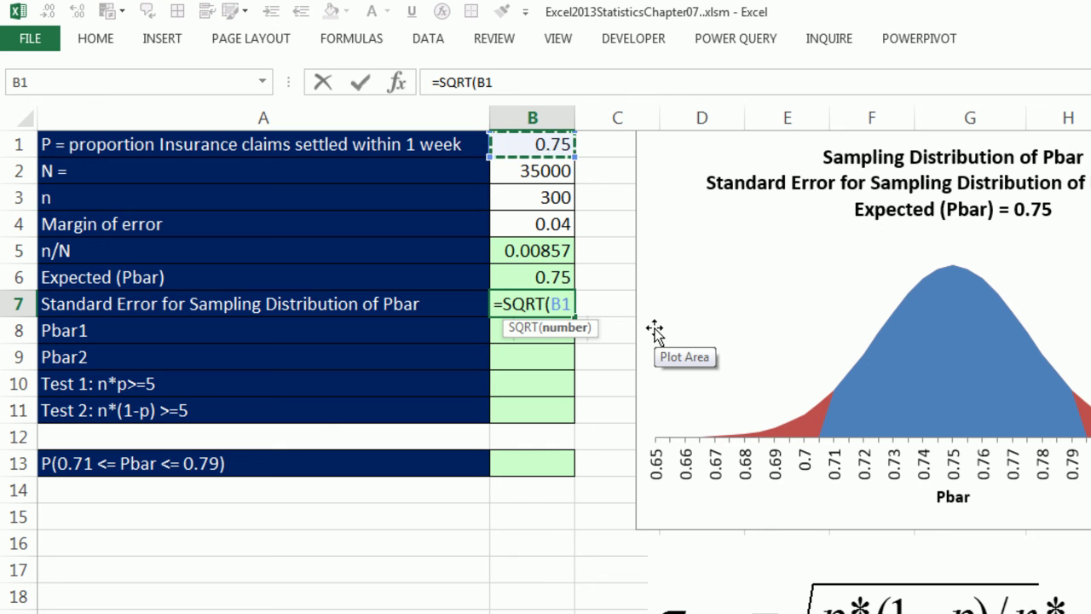
type("*(1-")
key("Up")
key("Up")
key("Up")
key("Up")
key("Up")
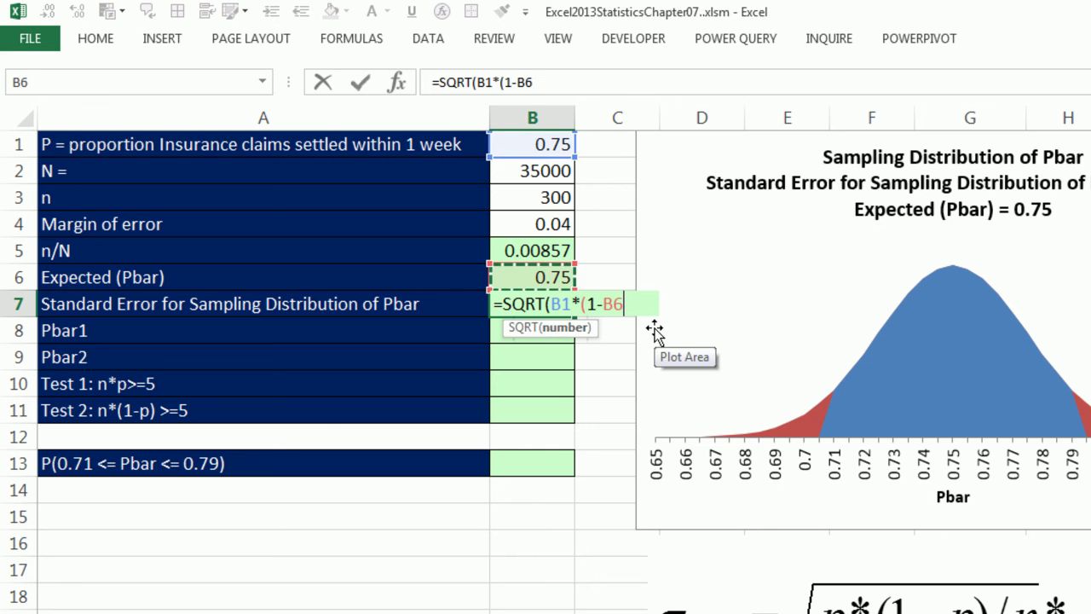
key("Up")
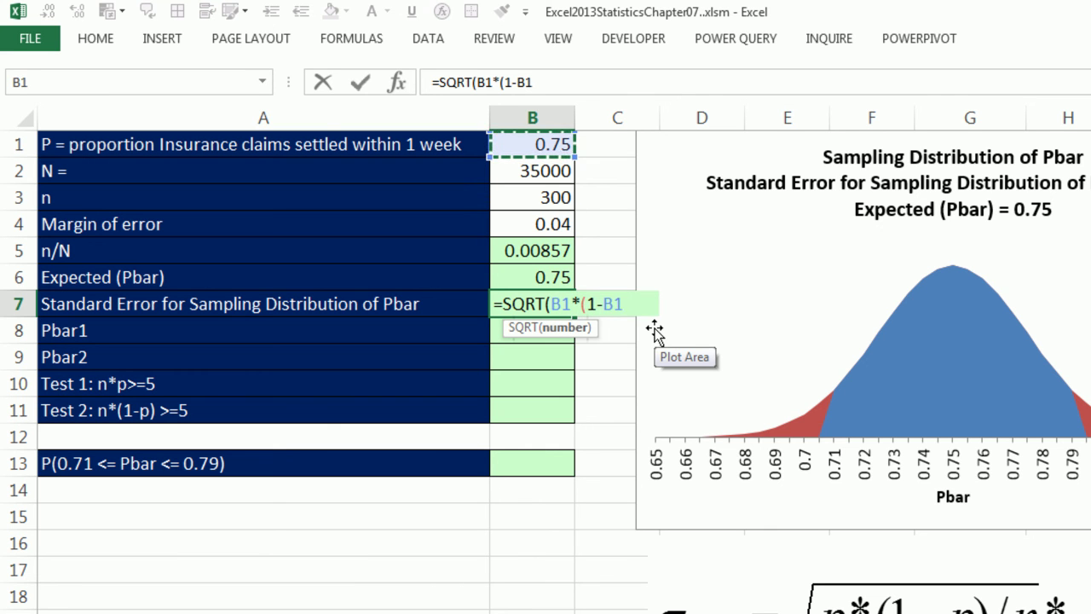
type(")/")
key("Up")
key("Up")
key("Up")
key("Up")
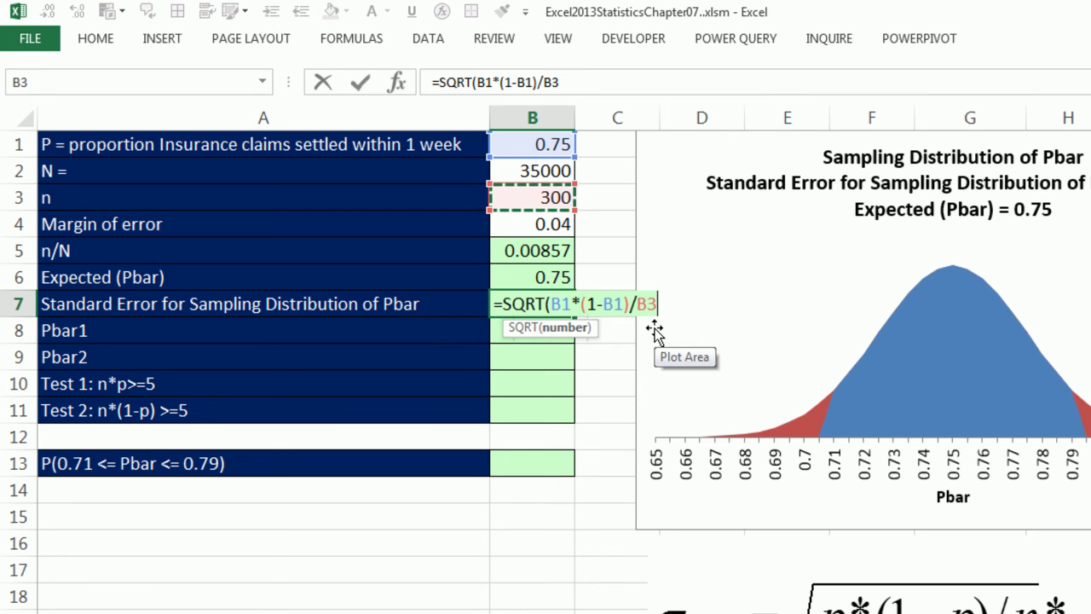
type(")")
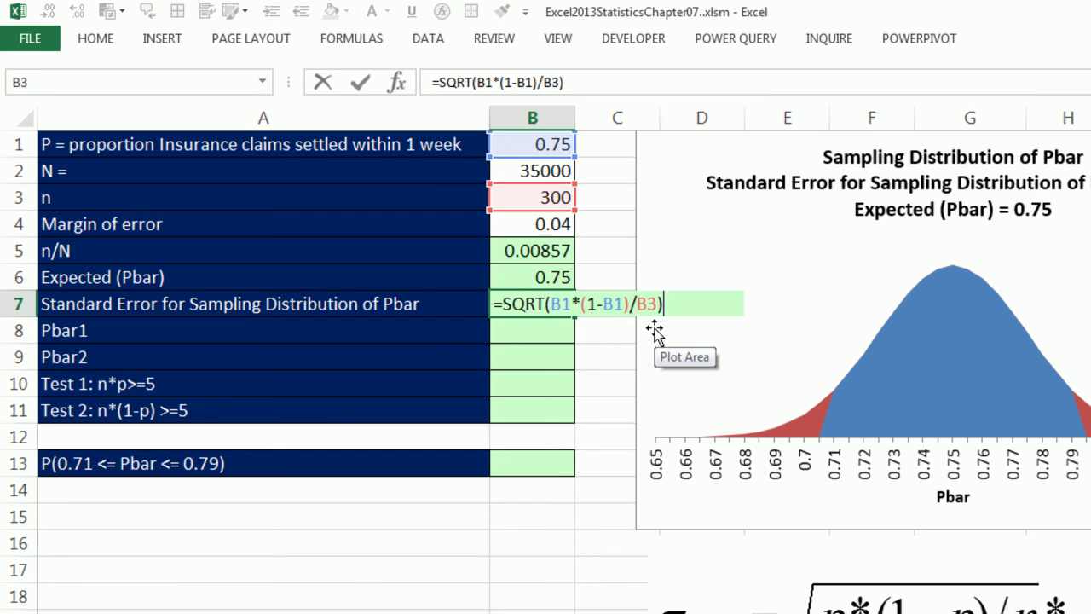
key("Return")
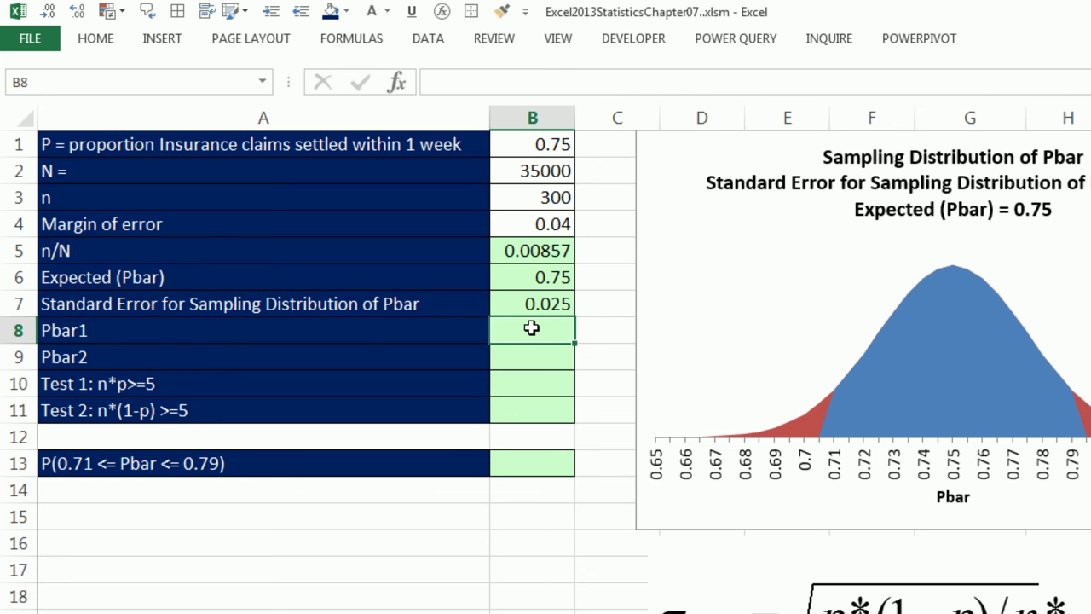
Calculate the lower bound Pbar1 in B8 by subtracting the margin of error, using =B6-B4
type("=")
left_click(546, 279)
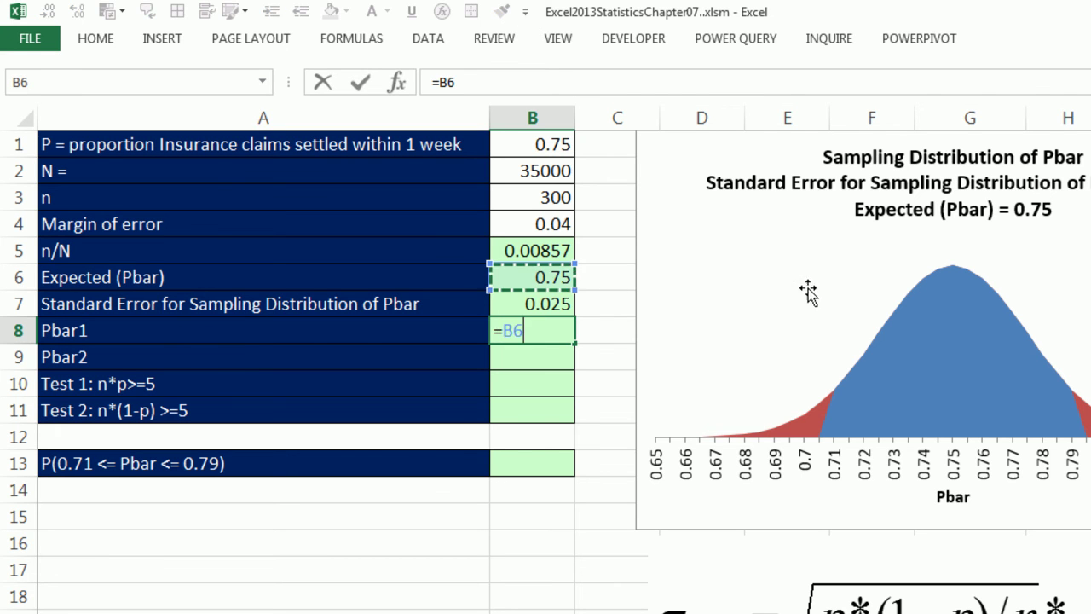
type("-")
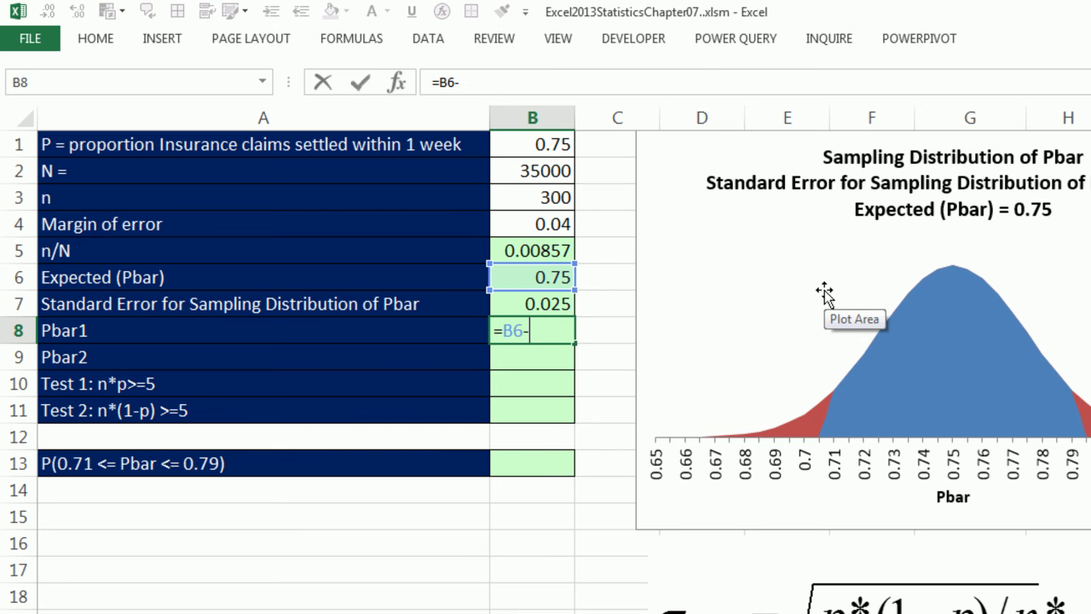
left_click(558, 225)
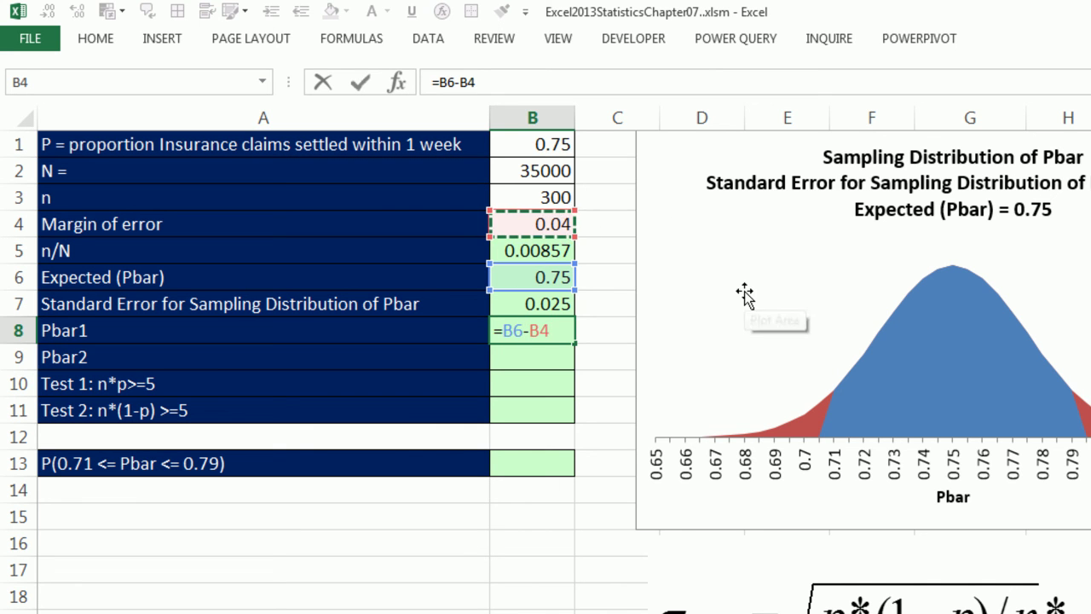
key("Return")
Calculate the upper bound Pbar2 in B9 by adding the margin of error, using =B6+B4
type("=")
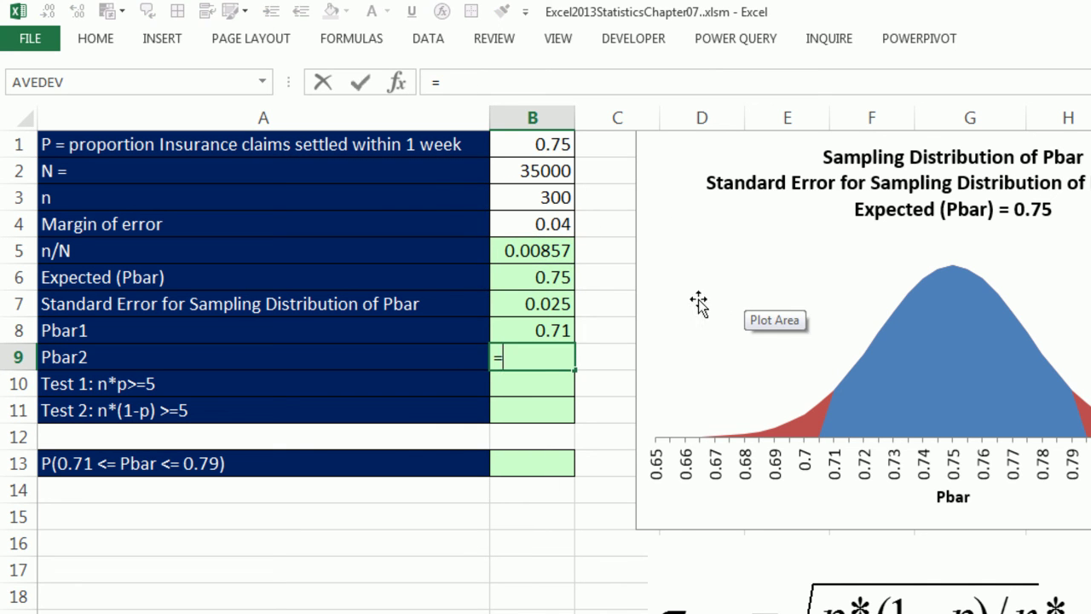
left_click(566, 280)
type("+")
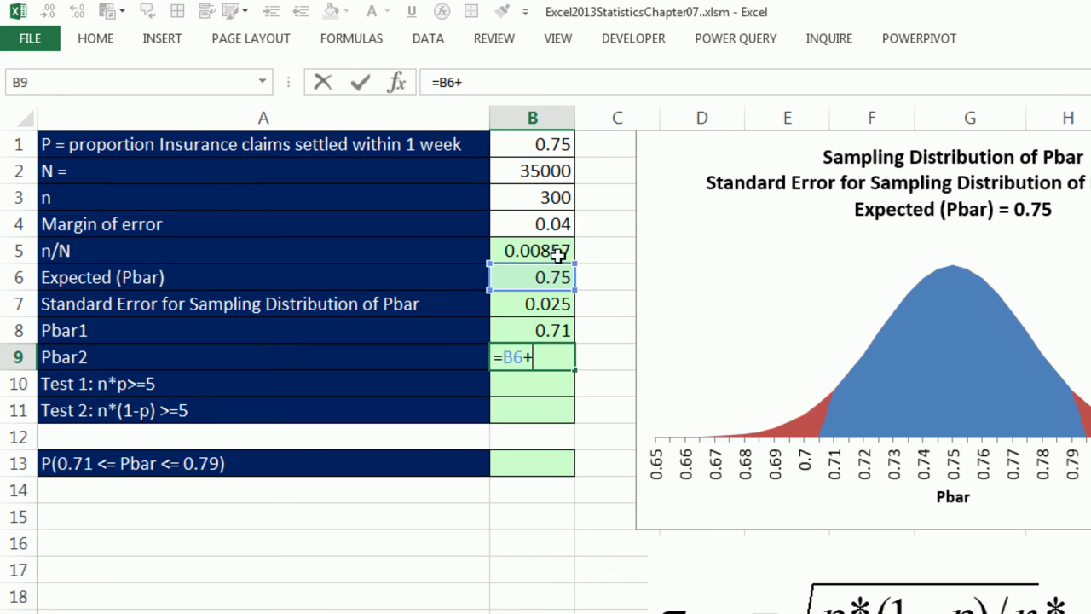
left_click(550, 224)
key("Return")
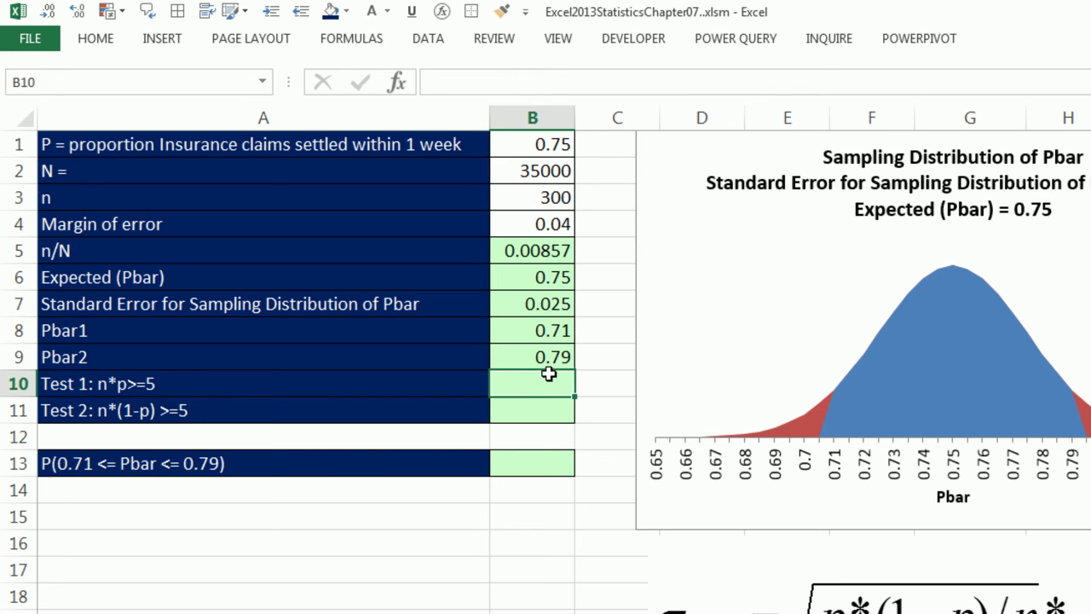
Calculate Test 1 (n*p) in B10 with the formula =B1*B3
type("=")
key("Up")
key("Up")
key("Up")
key("Up")
key("Up")
key("Up")
key("Up")
key("Up")
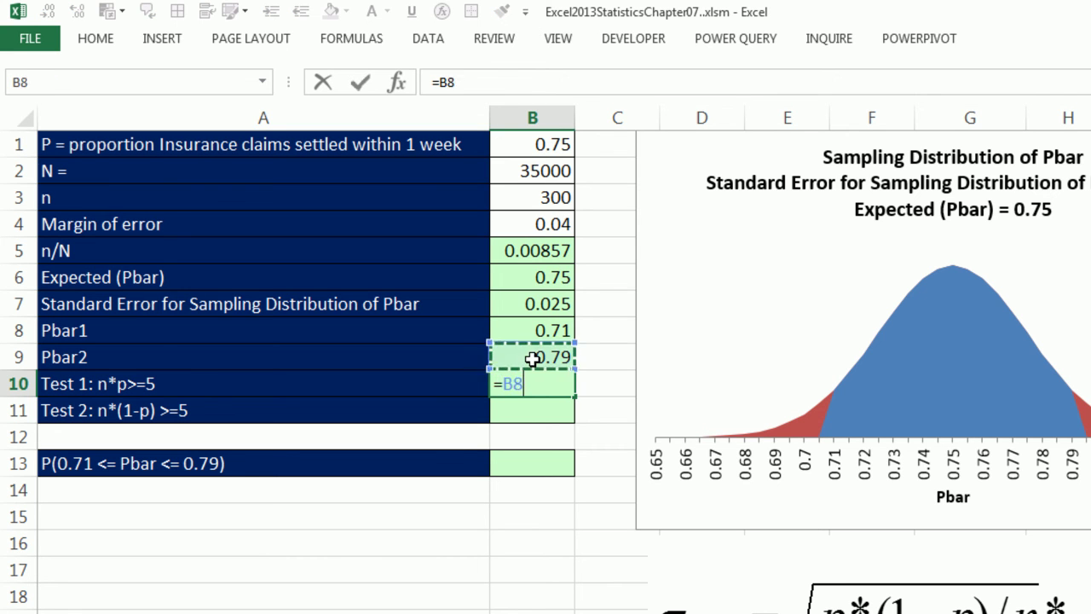
key("Up")
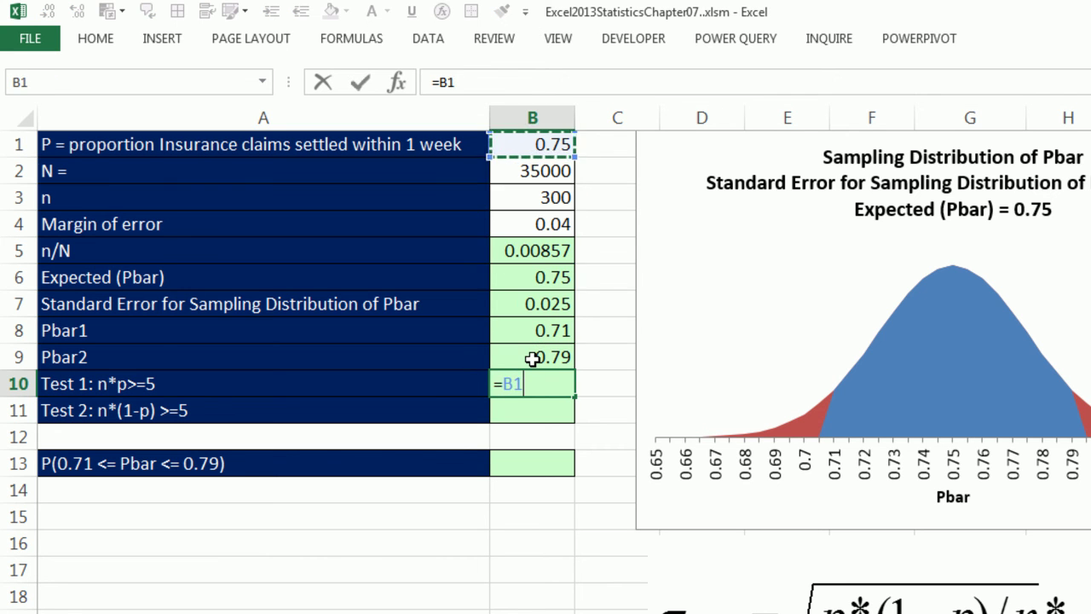
type("*")
key("Up")
key("Up")
key("Up")
key("Up")
key("Up")
key("Up")
key("Up")
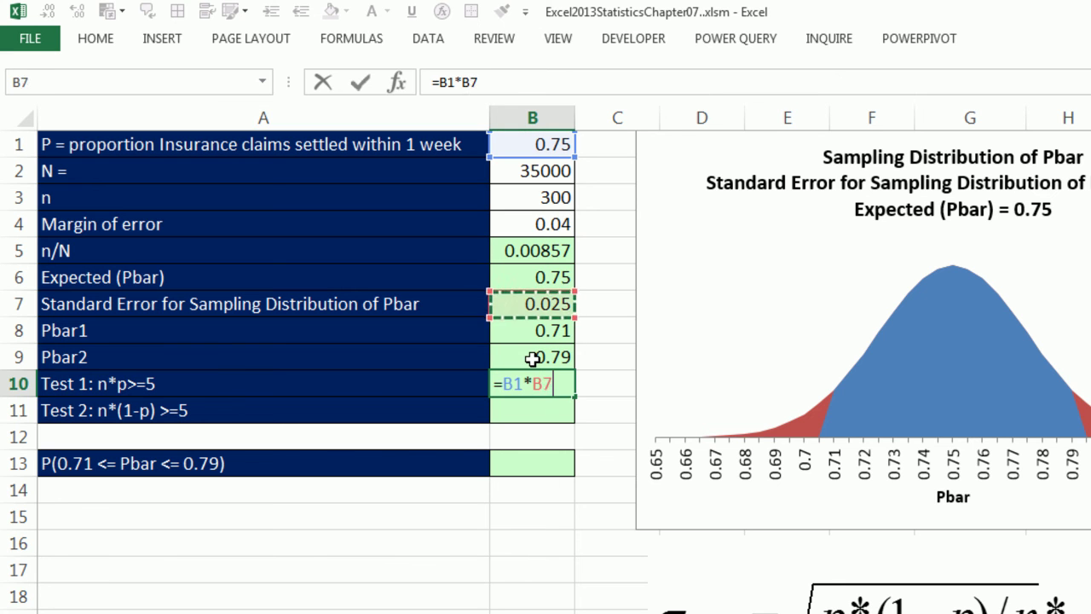
key("Return")
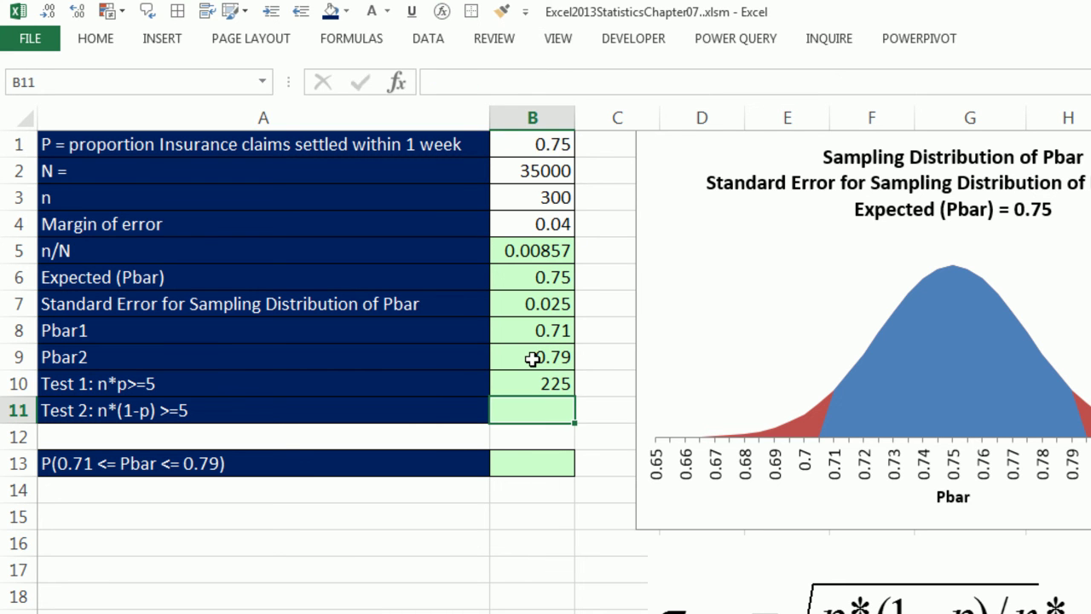
Calculate Test 2 (n*(1-p)) in B11 with the formula =(1-B1)*B3
type("=")
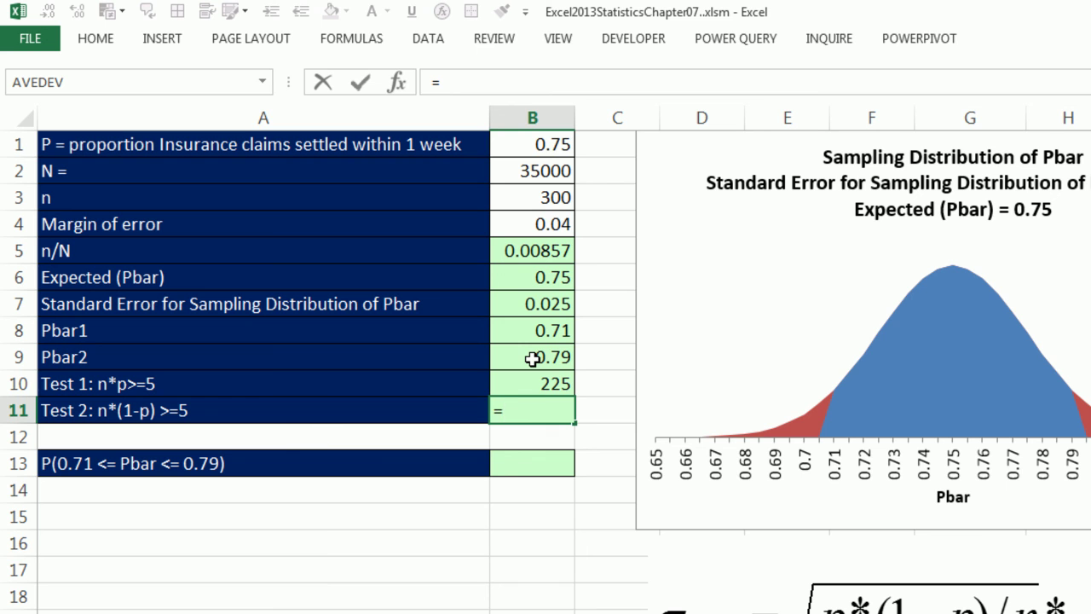
type("(1-")
key("ctrl+Up")
key("ctrl+Up")
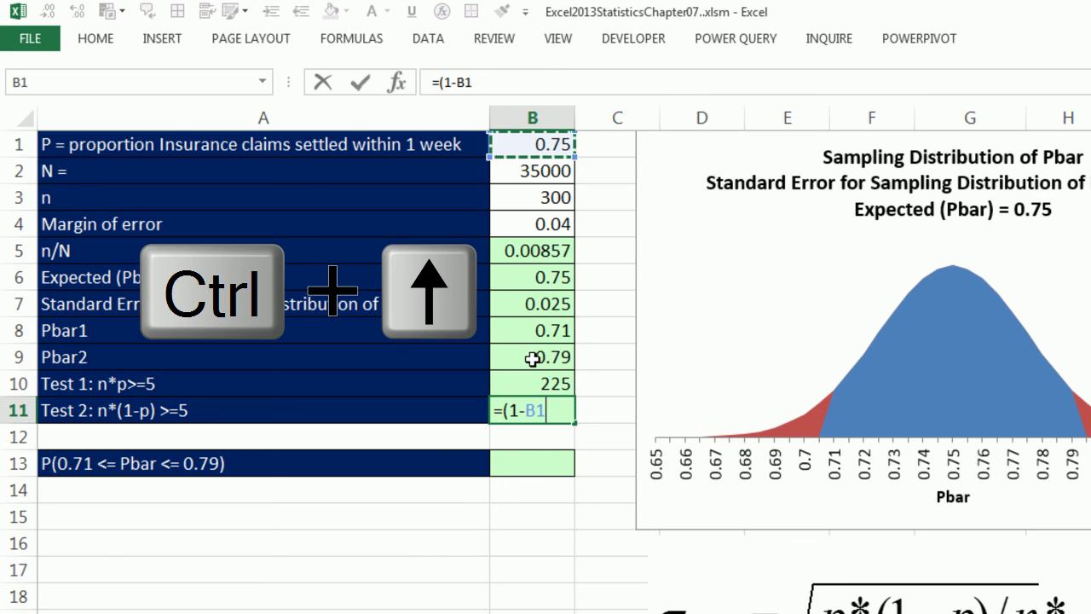
type(")*")
key("Up")
key("ctrl+Up")
key("Down")
key("Down")
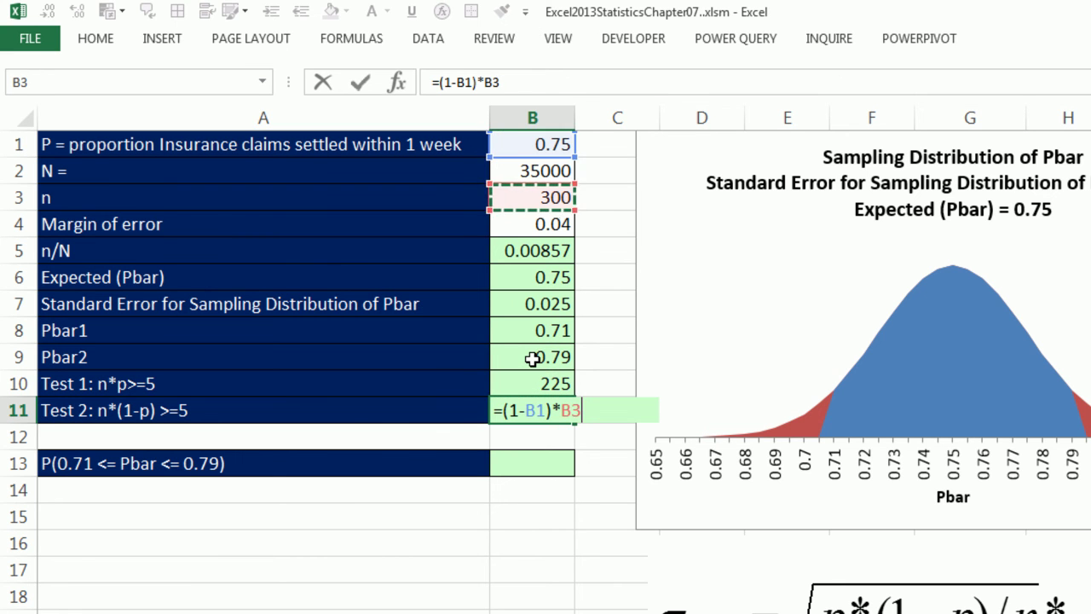
key("Return")
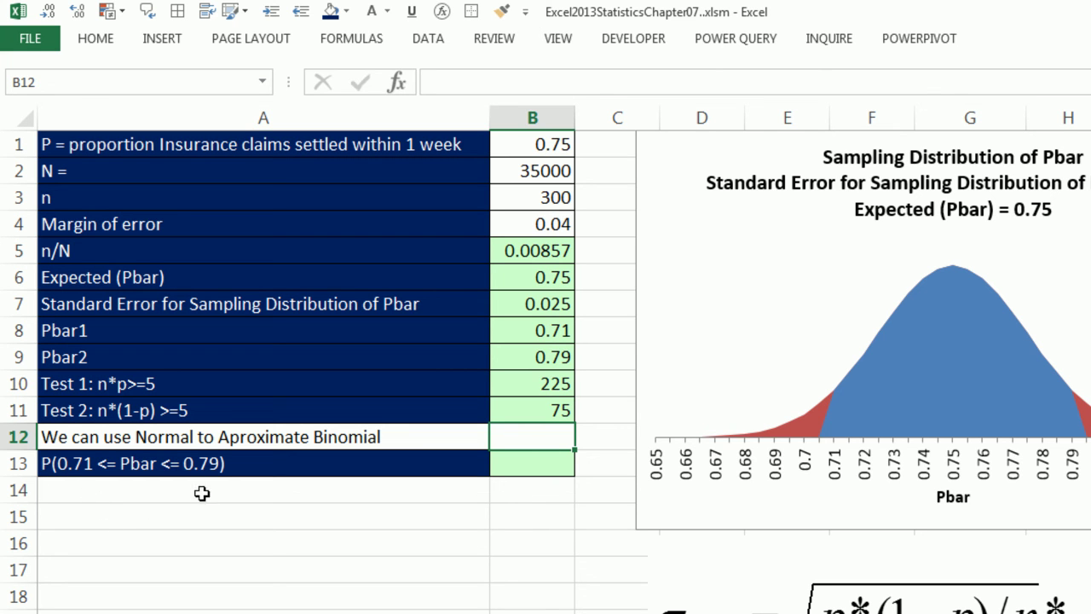
Begin the B13 probability formula with the cumulative probability up to Pbar2, =NORM.DIST(B9,B6,B7,1), as the first term of a subtraction
left_click(528, 467)
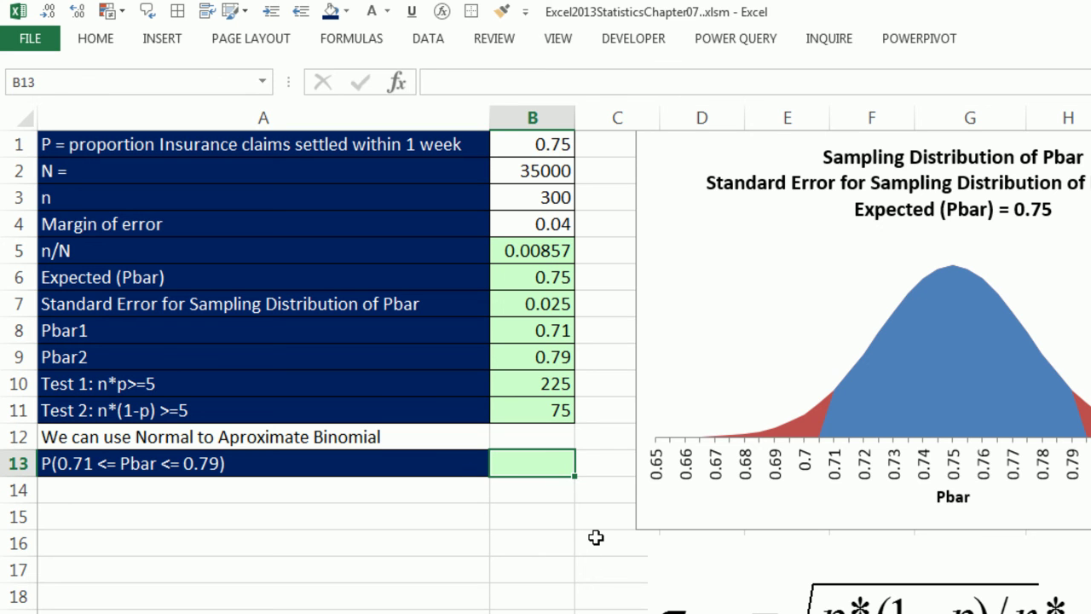
type("=norm")
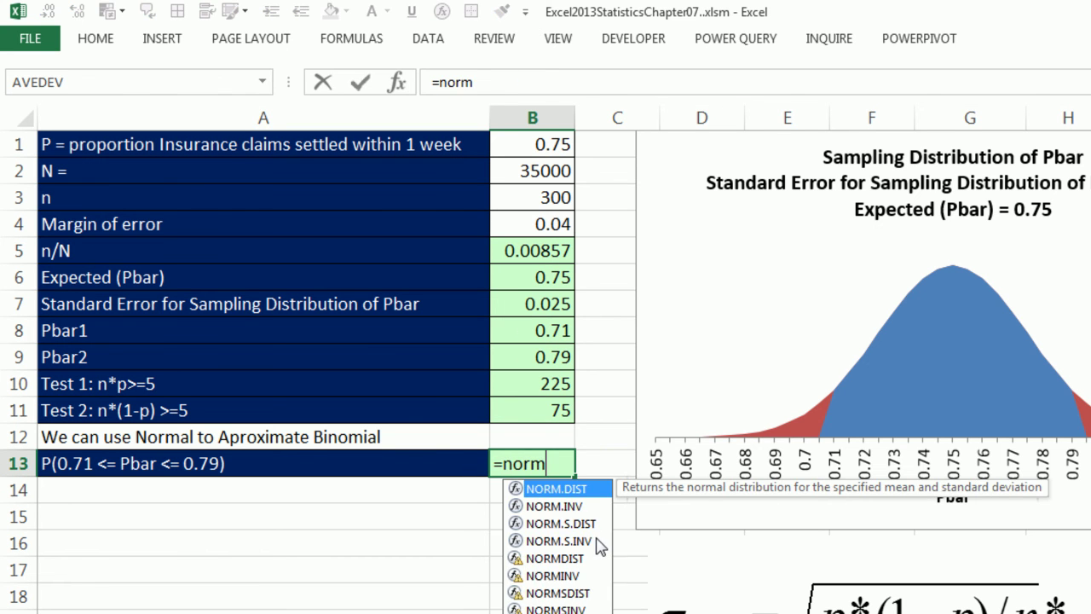
key("Tab")
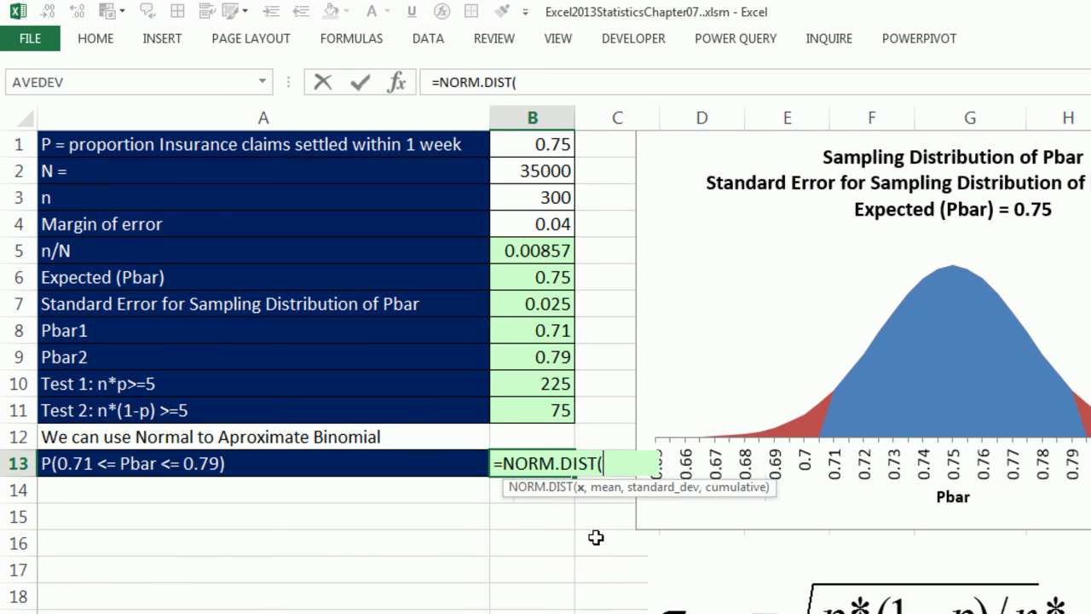
key("Up")
key("Up")
key("Up")
key("Up")
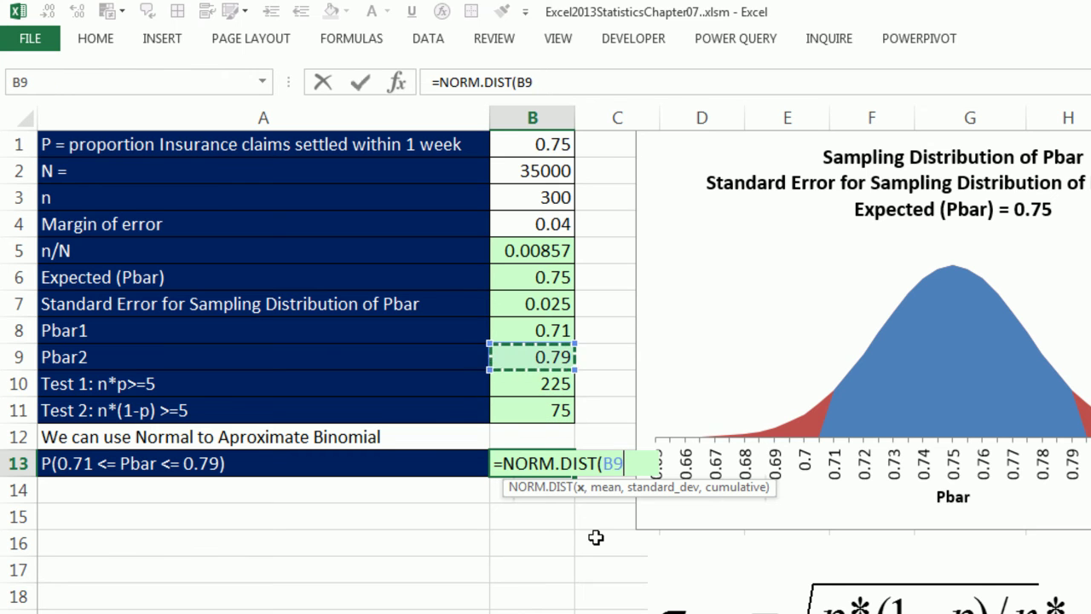
type(",")
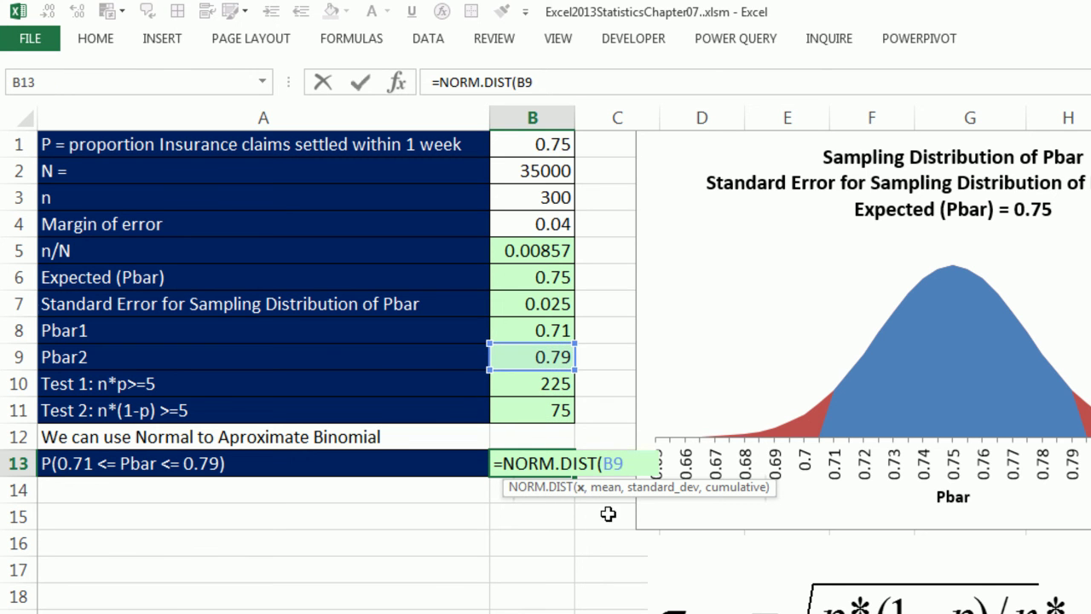
left_click(533, 281)
type(",")
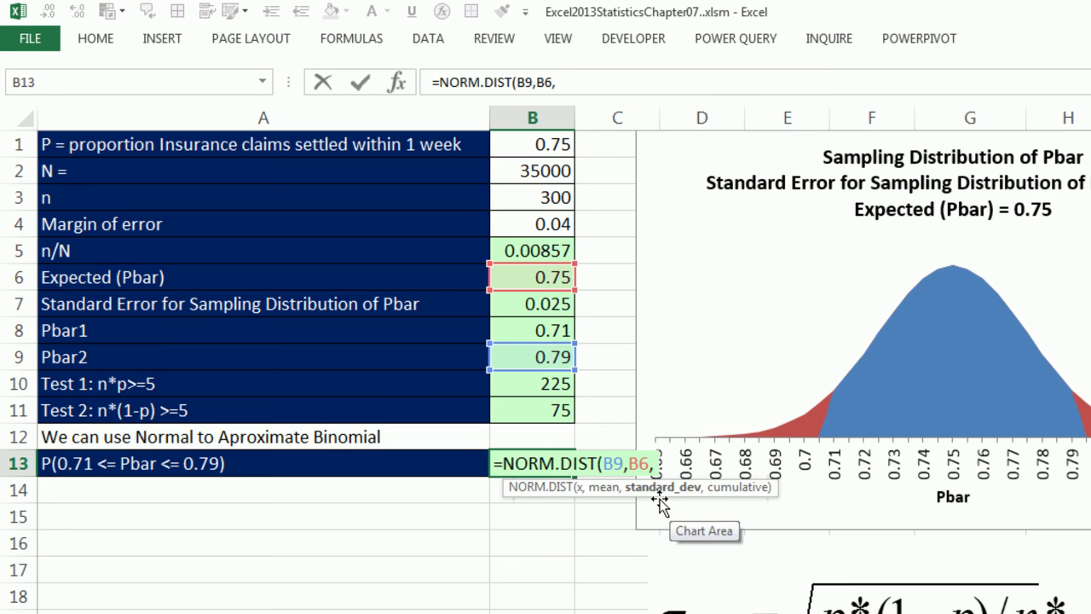
left_click(545, 303)
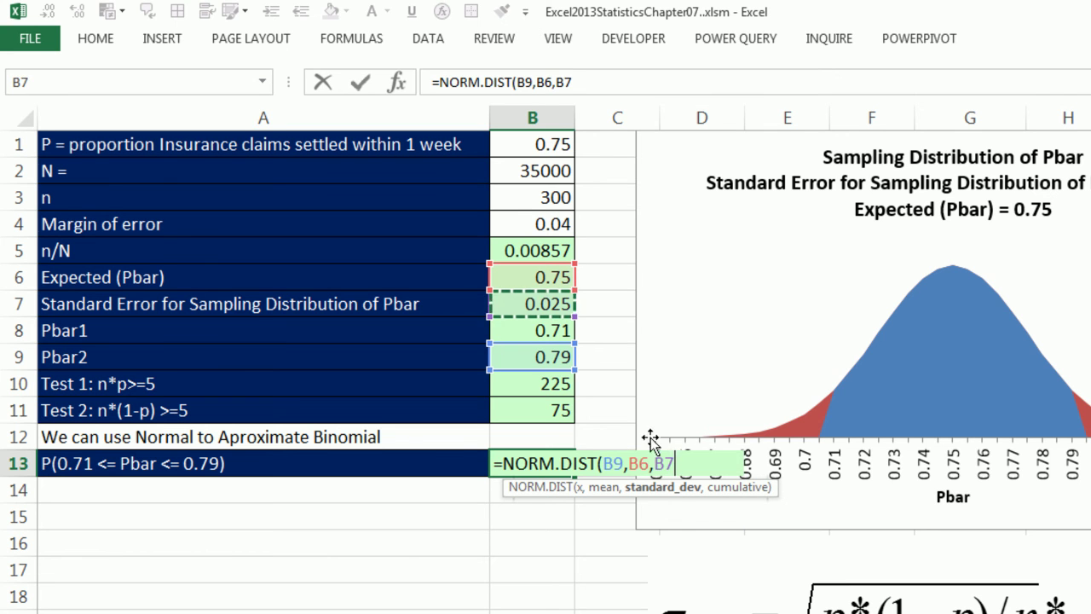
type(",1)-norm")
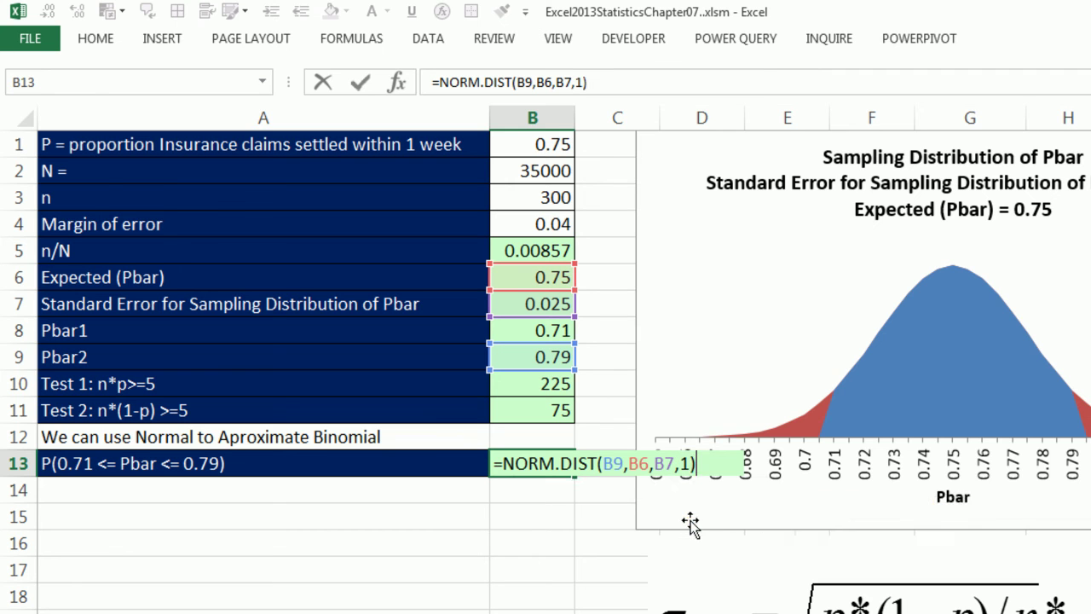
Complete the B13 formula by subtracting the cumulative probability up to Pbar1, NORM.DIST(B8,B6,B7,1)
key("Tab")
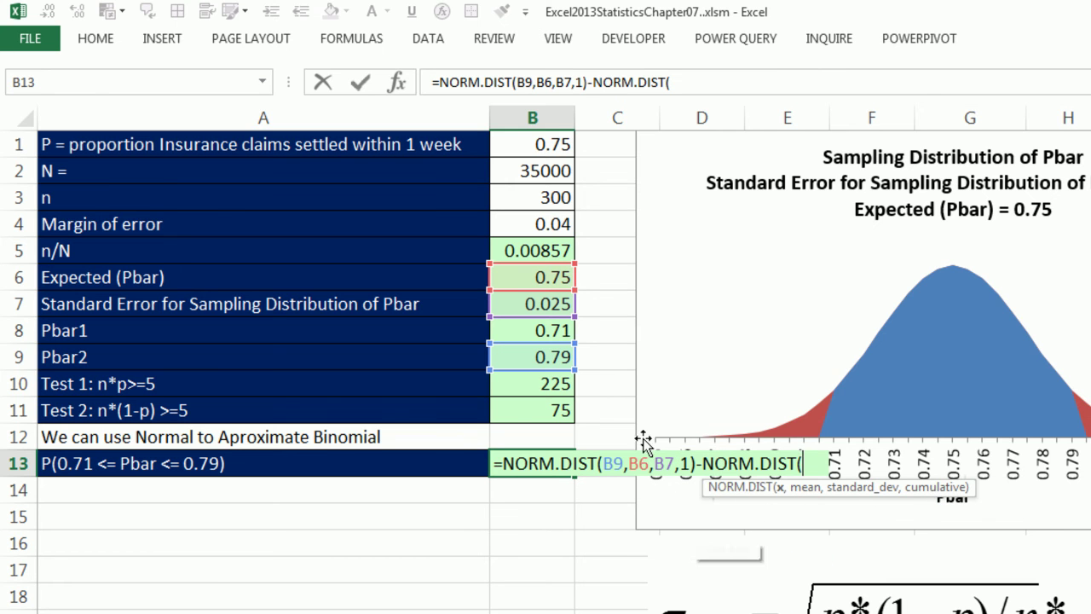
left_click(556, 334)
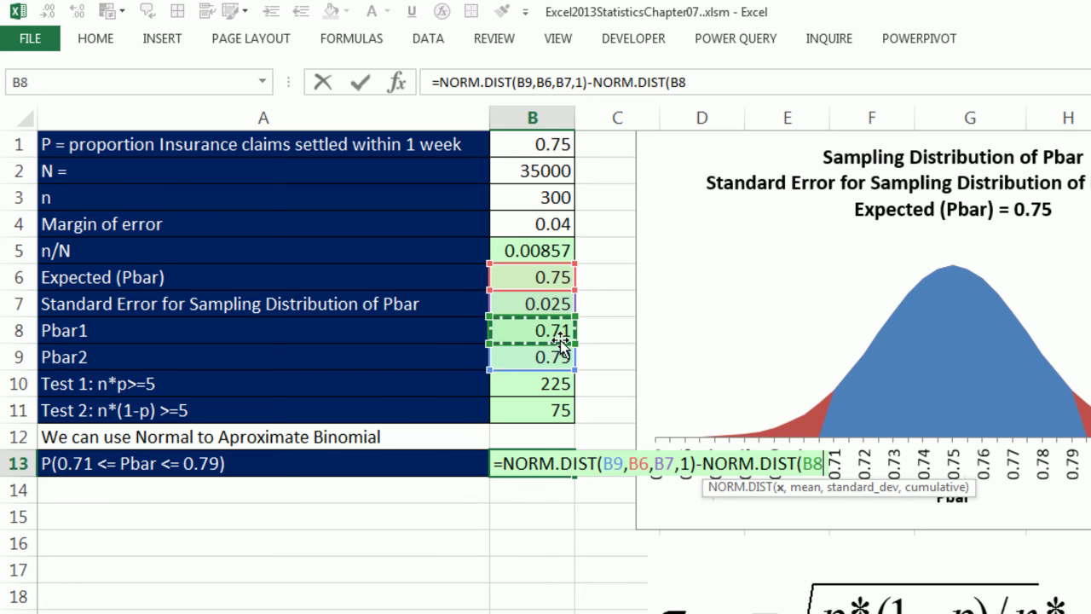
type(",")
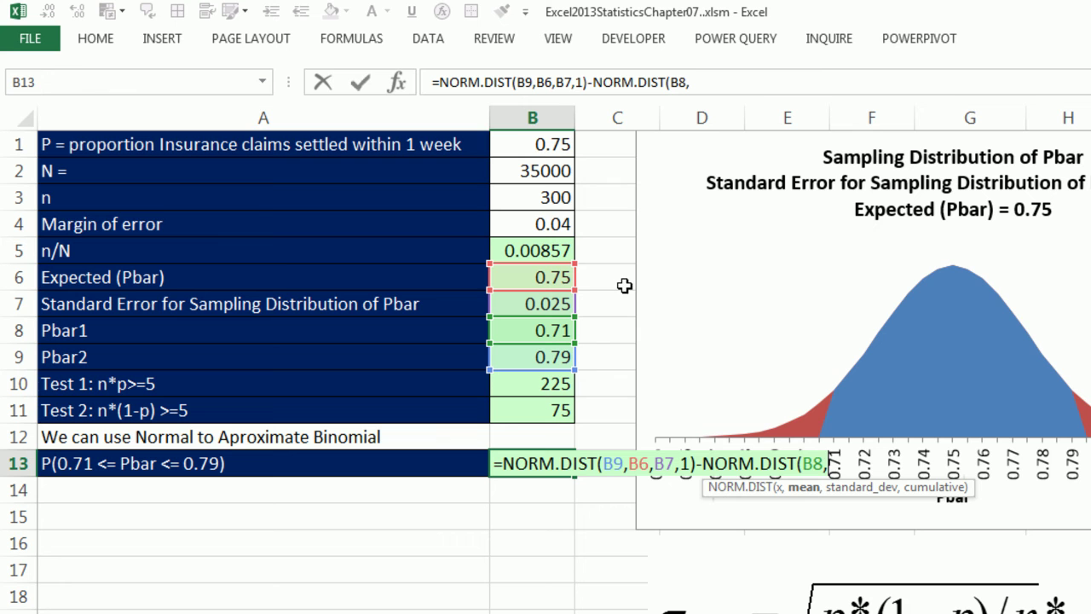
left_click(554, 277)
type(",")
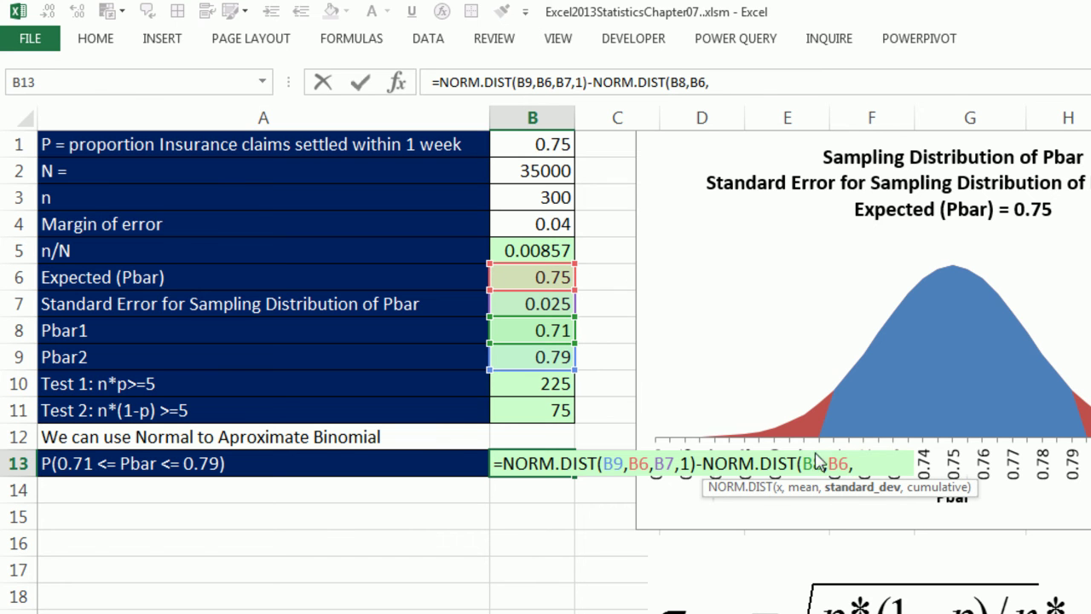
left_click(563, 305)
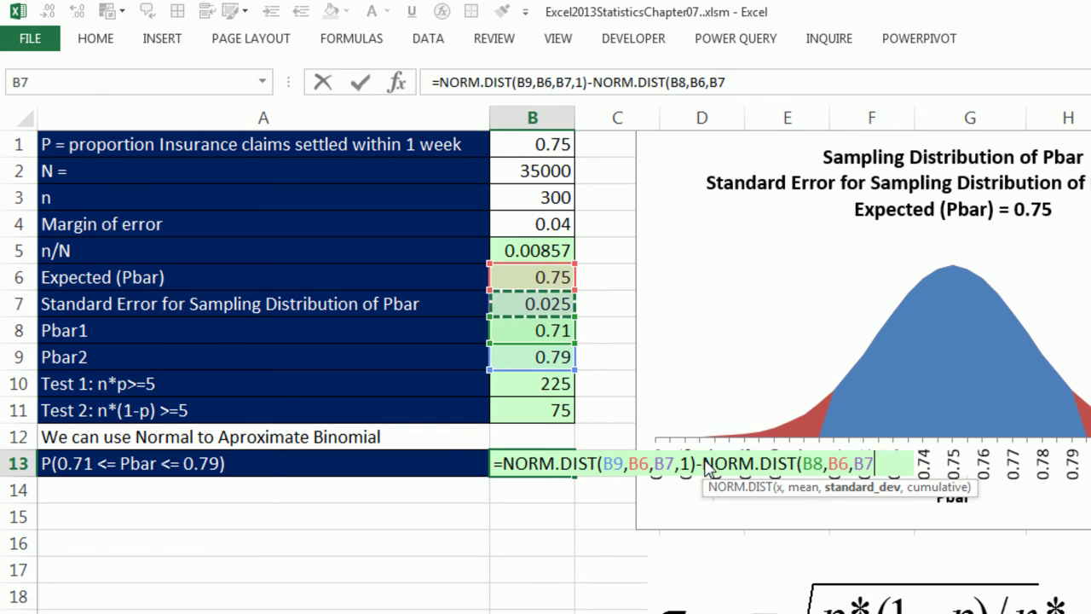
type(",1)")
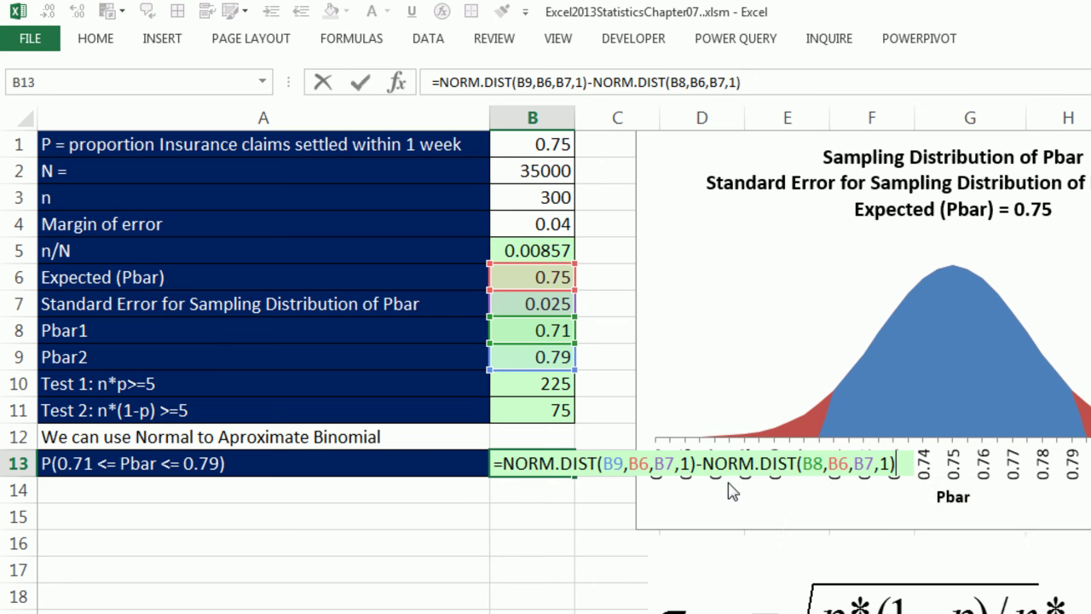
key("Return")
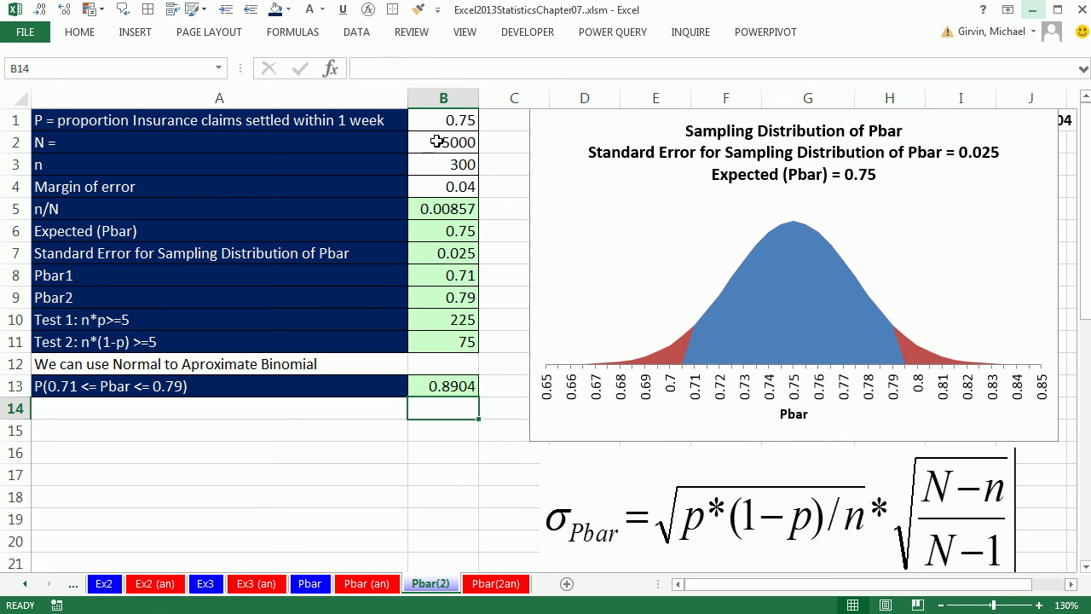
Return to the Pbar worksheet to review the completed checkbook example
left_click(314, 586)
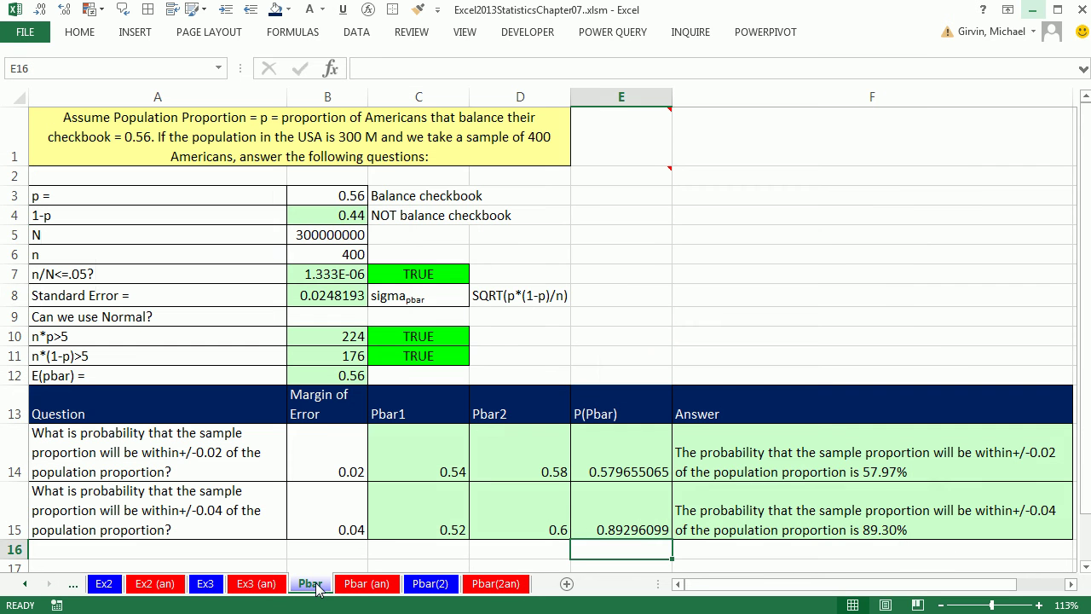